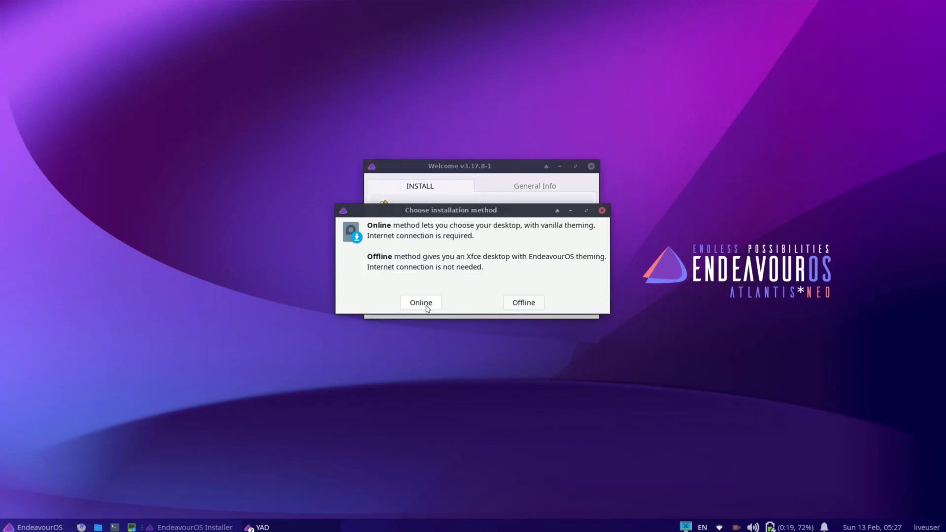
# Choose the Offline installation method in EndeavourOS Welcome
pyautogui.click(522, 302)
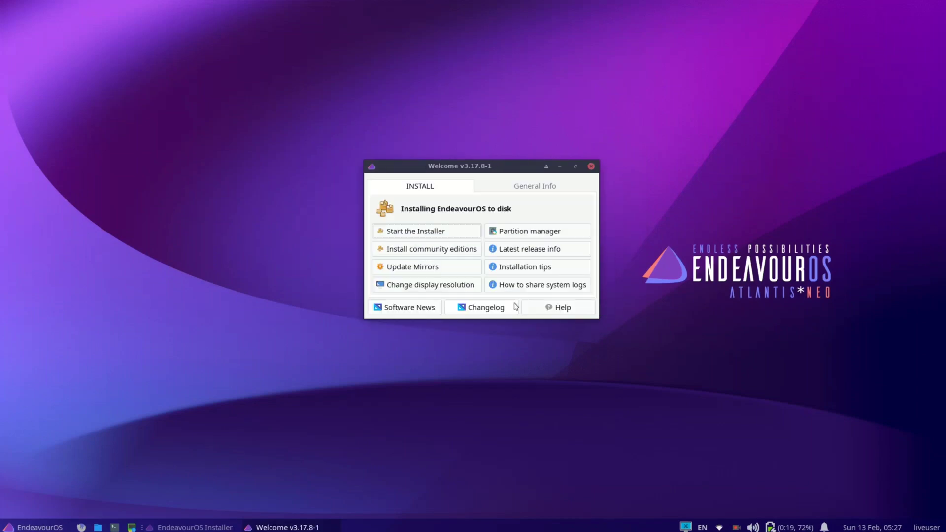
pyautogui.click(206, 527)
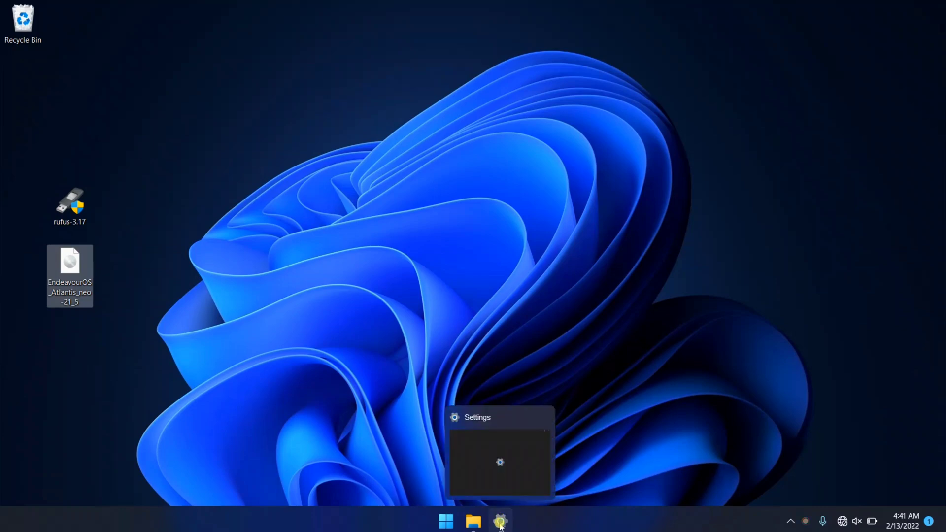
pyautogui.click(500, 521)
pyautogui.scroll(-1, 486, 355)
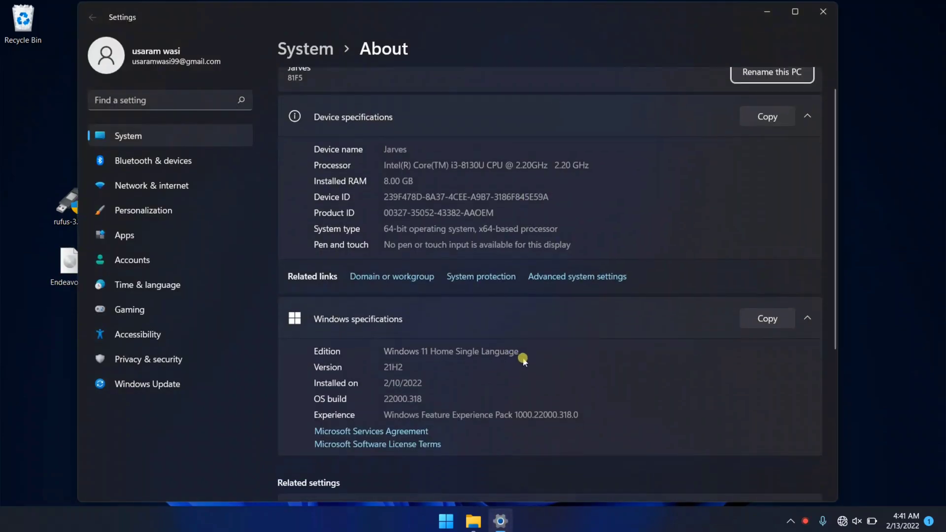
pyautogui.moveTo(519, 354); pyautogui.dragTo(414, 359)
pyautogui.doubleClick(392, 364)
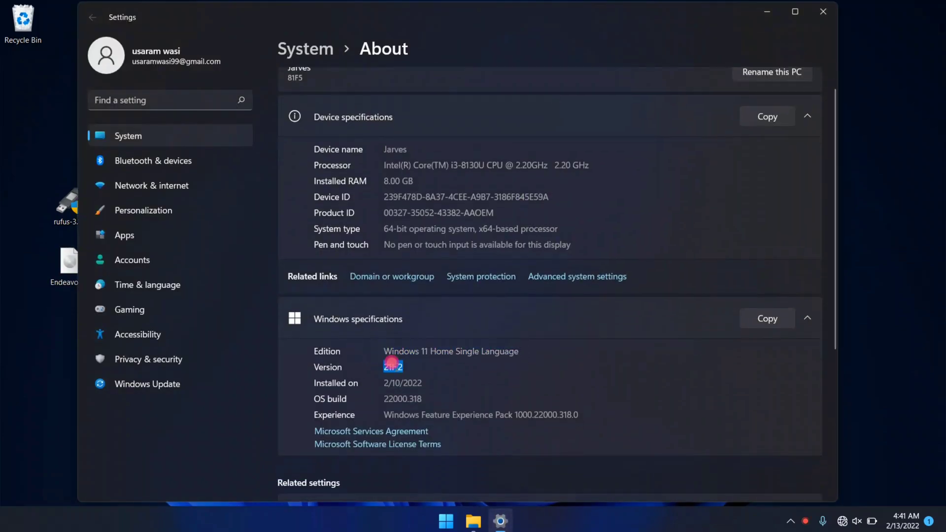
pyautogui.click(521, 358)
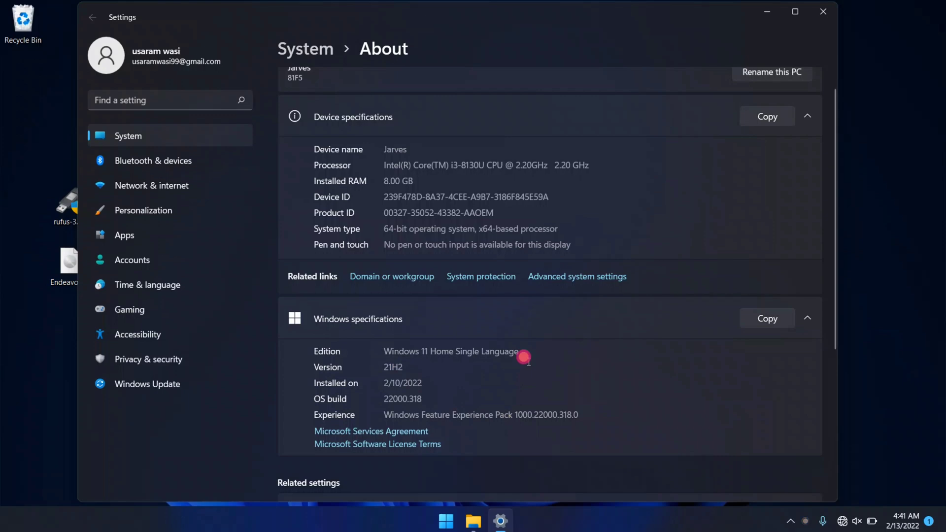
pyautogui.click(823, 17)
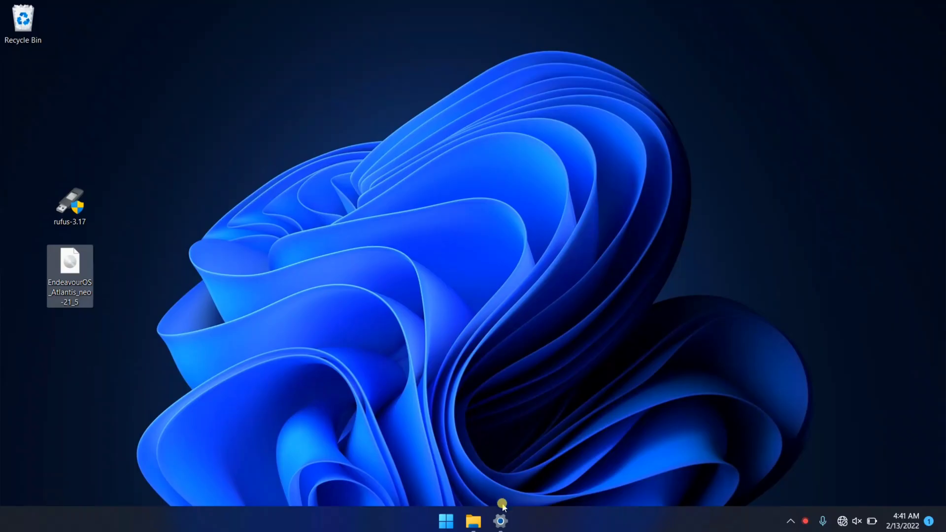
pyautogui.click(501, 518)
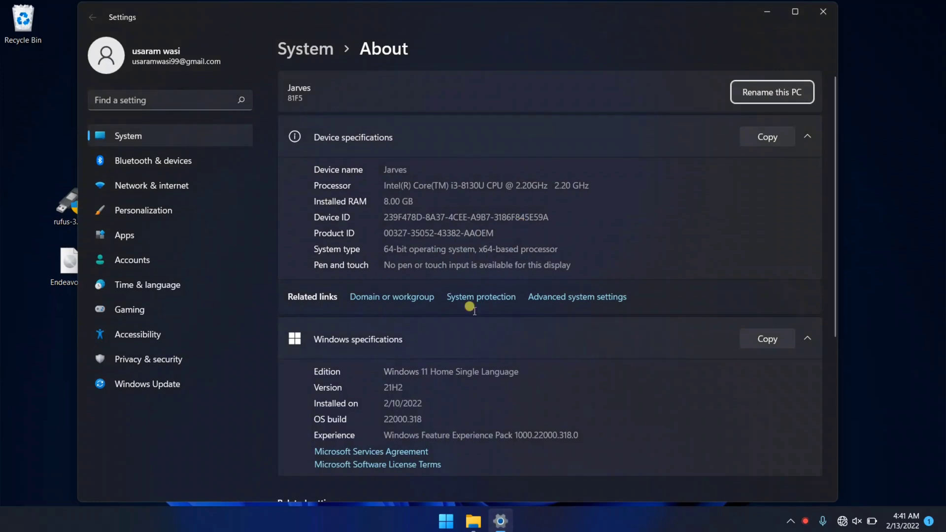
pyautogui.scroll(-1, 491, 361)
pyautogui.moveTo(525, 352); pyautogui.dragTo(412, 364)
pyautogui.doubleClick(392, 365)
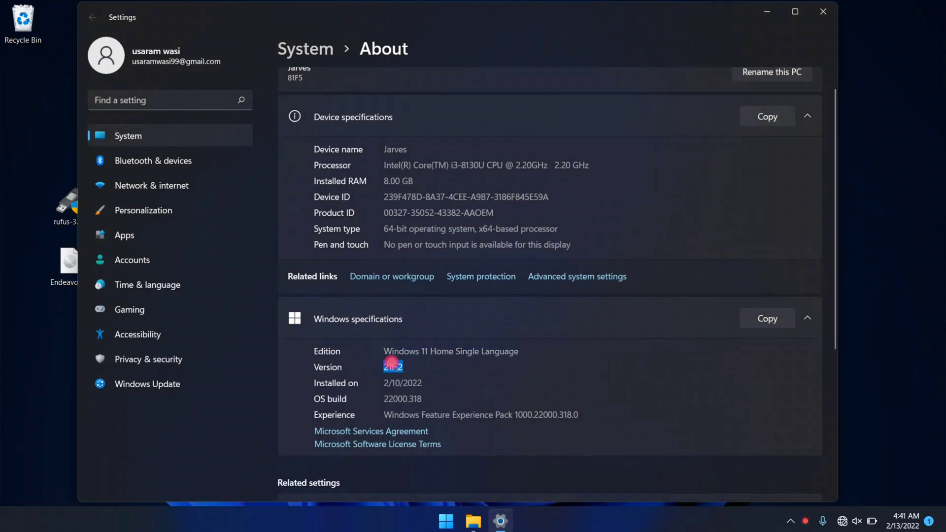
pyautogui.click(524, 357)
# Close Settings and run the rufus-3.17 program from the desktop as administrator
pyautogui.click(822, 14)
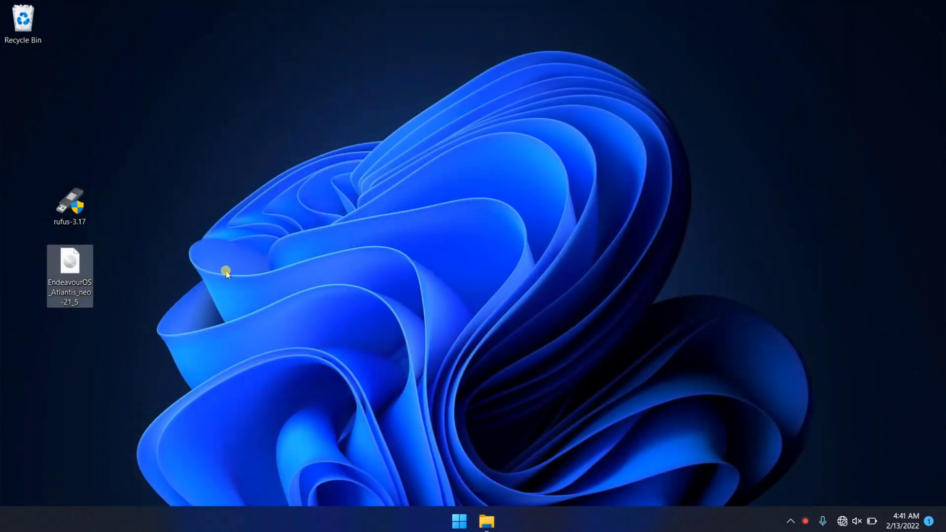
pyautogui.click(179, 283)
pyautogui.moveTo(132, 323); pyautogui.dragTo(63, 200)
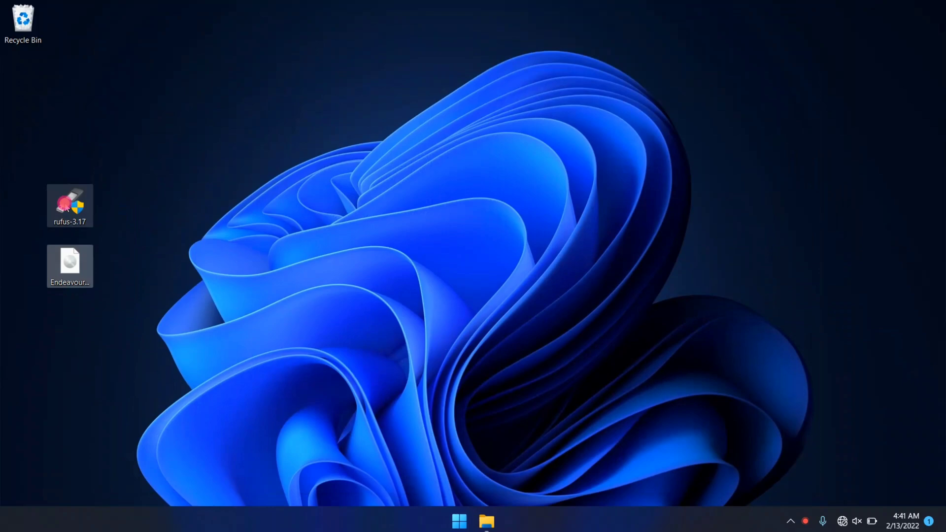
pyautogui.click(72, 282)
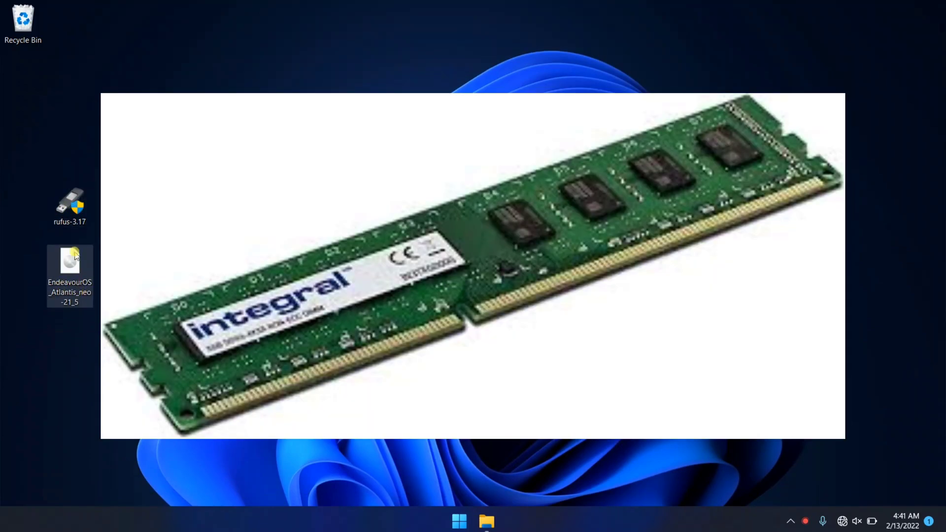
pyautogui.click(74, 220)
pyautogui.rightClick(75, 222)
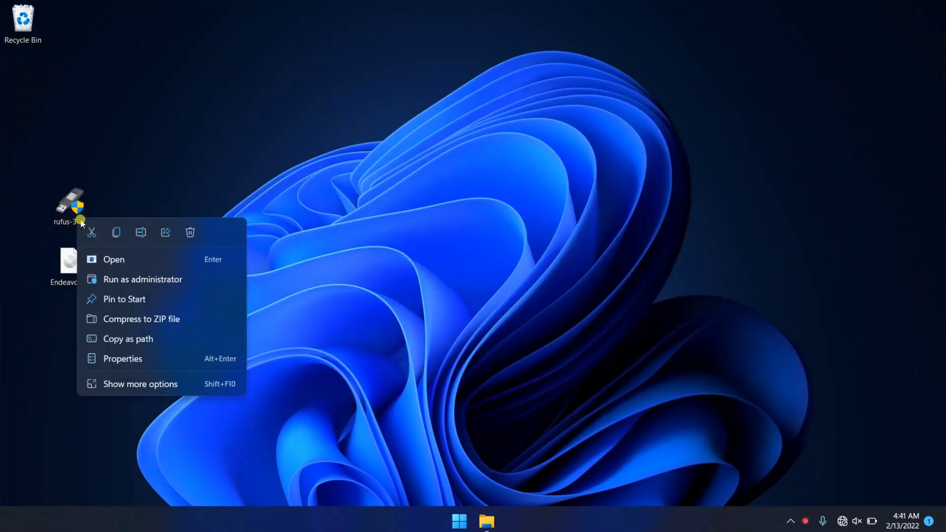
pyautogui.click(157, 276)
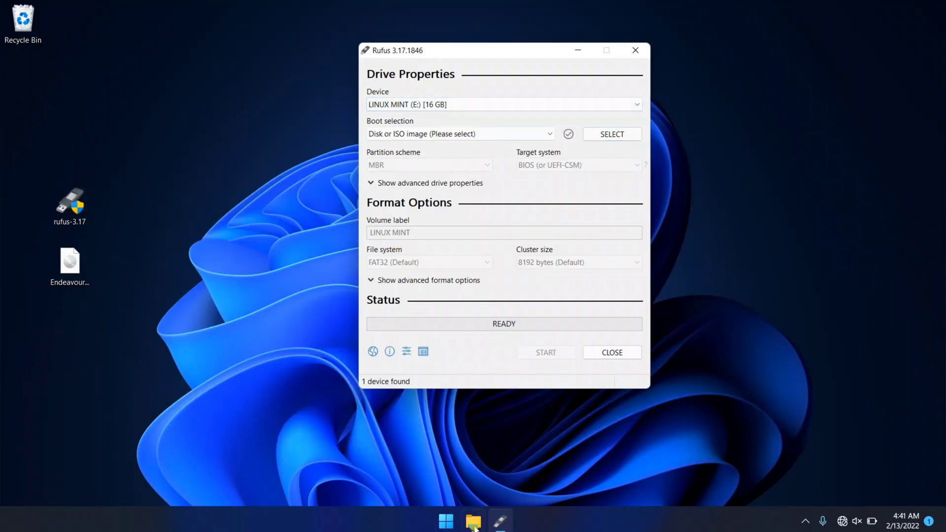
# In File Explorer, open the LINUX MINT (E:) drive under This PC to confirm it is empty
pyautogui.click(466, 525)
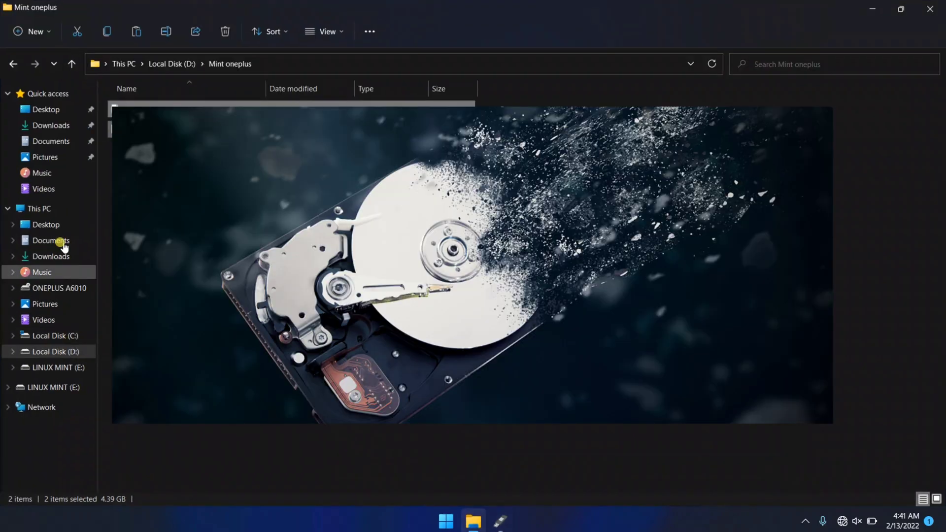
pyautogui.click(53, 212)
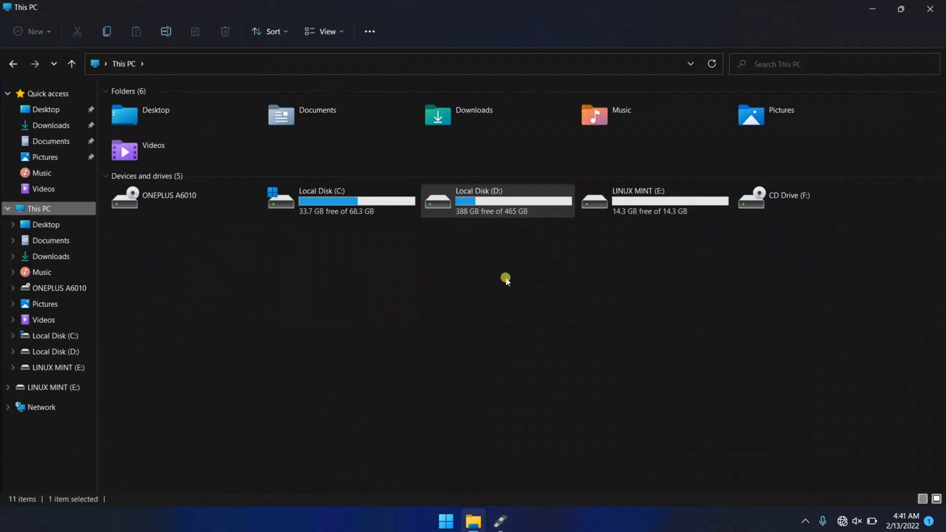
pyautogui.doubleClick(639, 200)
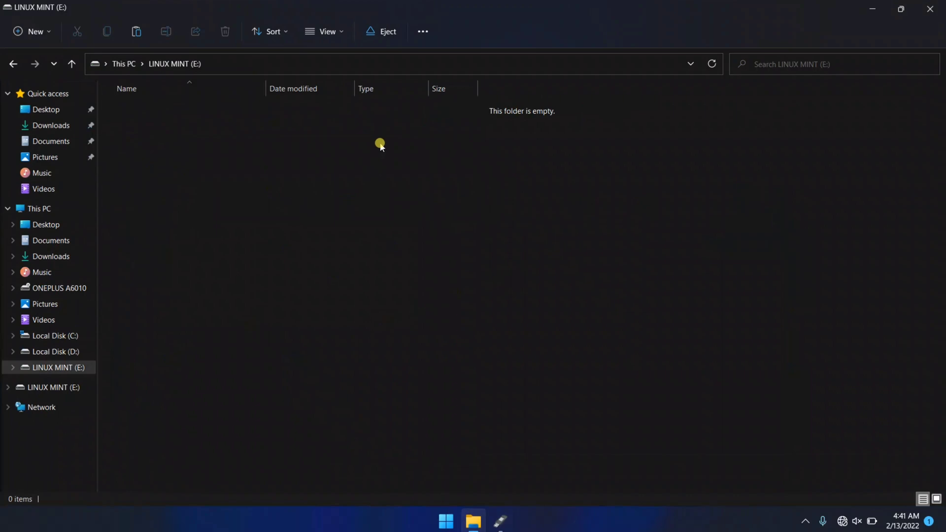
# Load the EndeavourOS_Atlantis_neo-21_5.iso image into Rufus
pyautogui.click(929, 8)
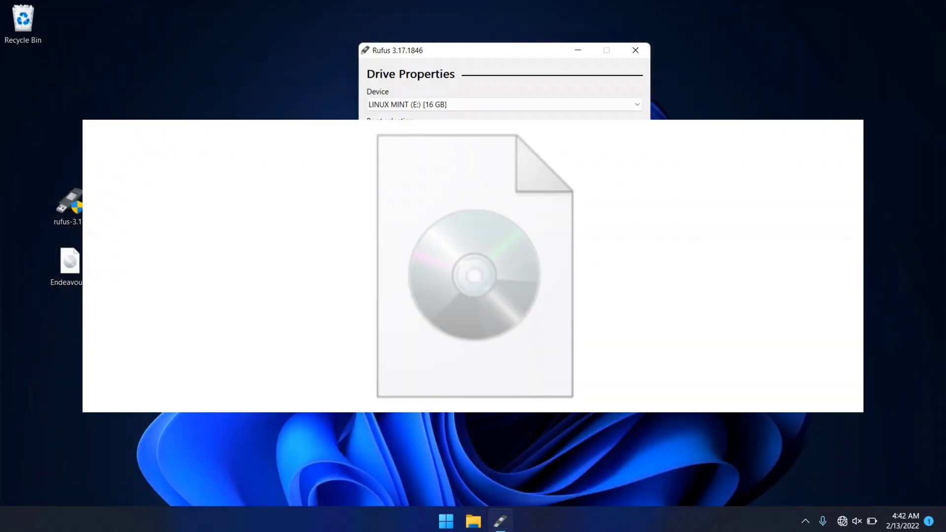
pyautogui.click(622, 132)
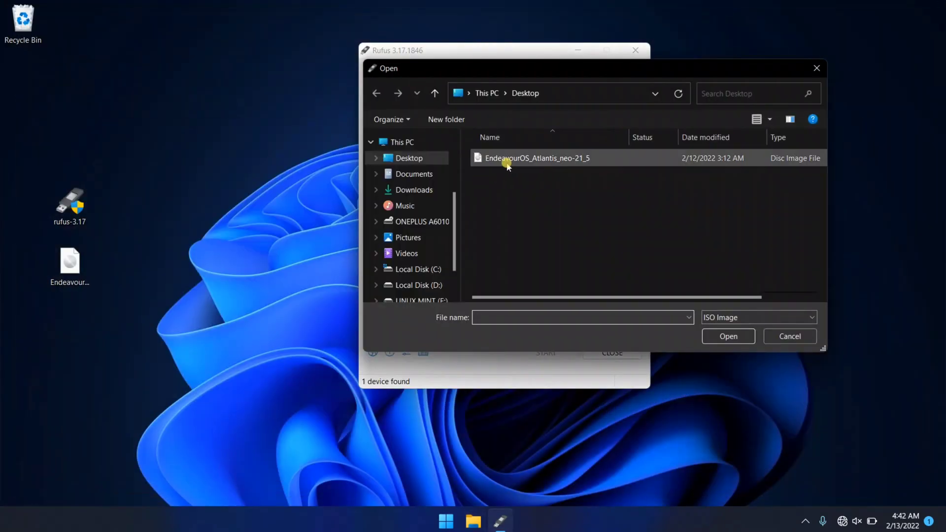
pyautogui.click(525, 160)
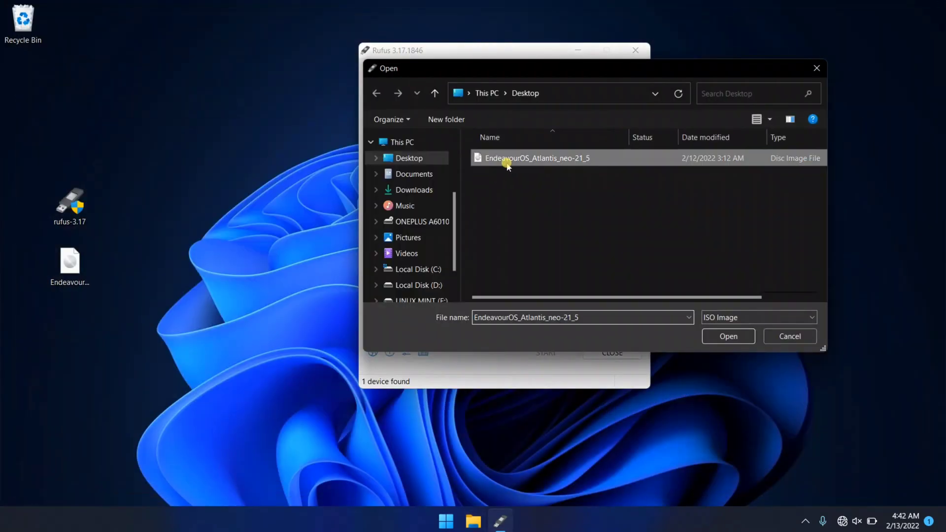
pyautogui.click(727, 335)
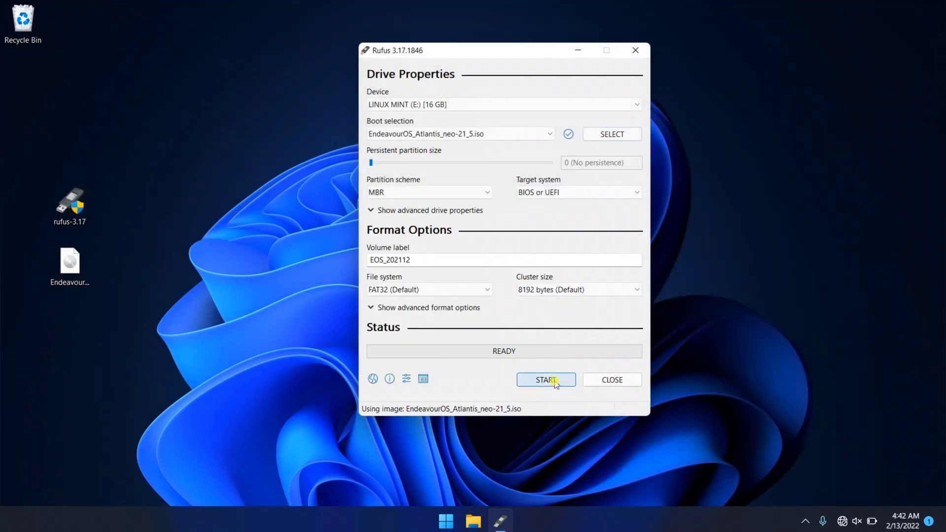
# Write the image to the E: drive in ISO Image mode, allowing the Syslinux download and data erase
pyautogui.click(546, 380)
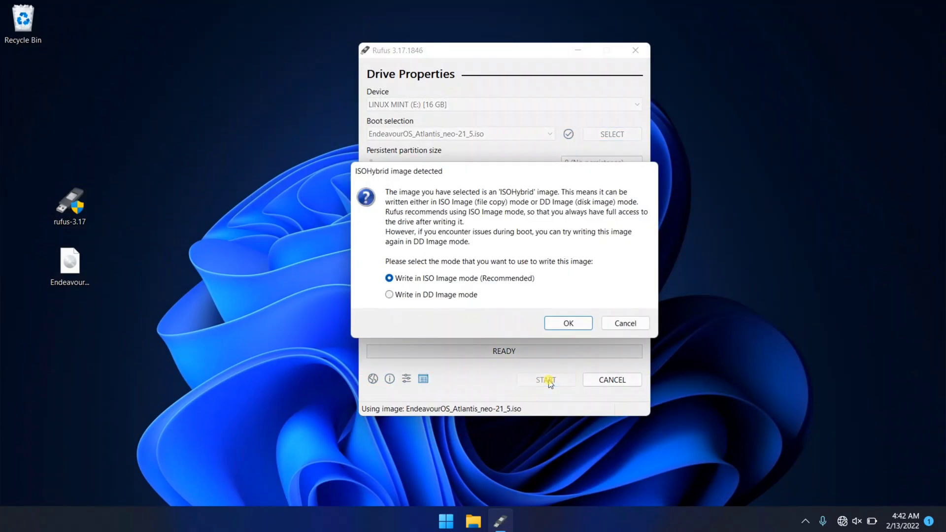
pyautogui.click(558, 324)
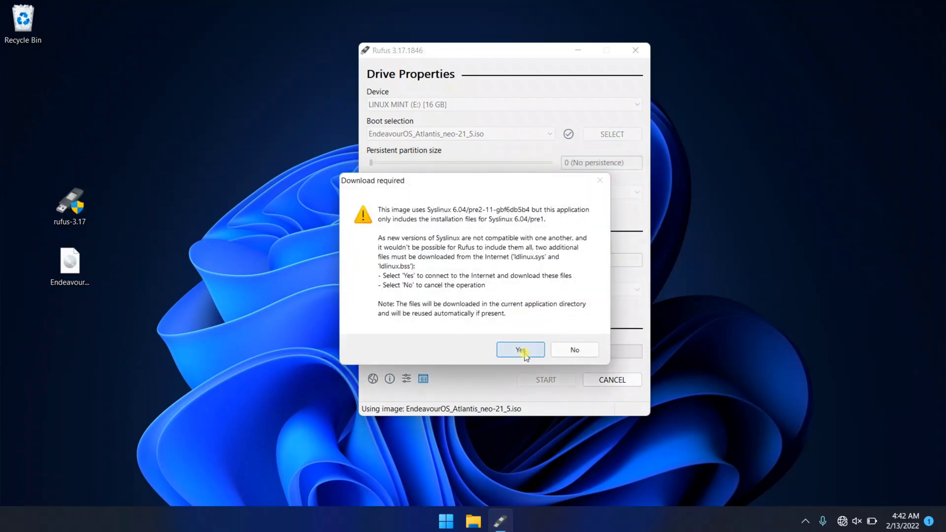
pyautogui.click(525, 352)
pyautogui.click(520, 312)
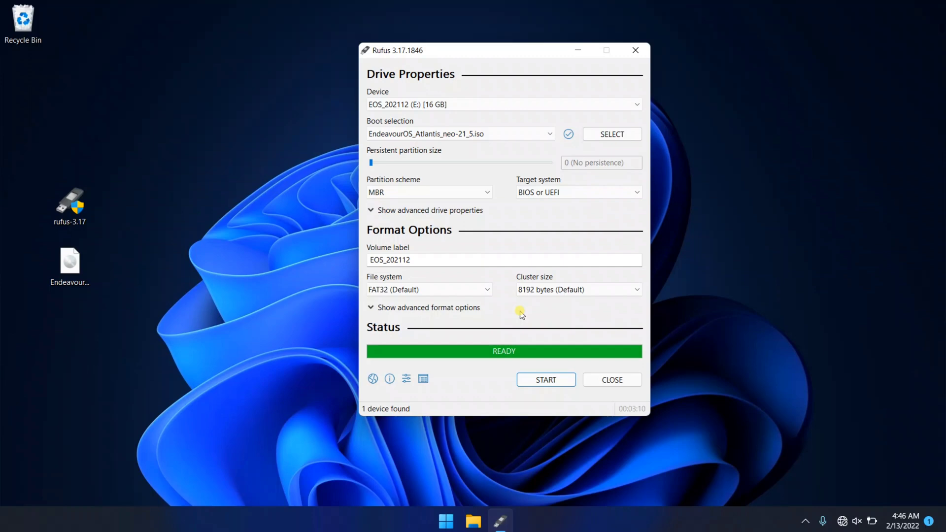
# Close Rufus and shut down Windows from the Start menu power options
pyautogui.click(635, 49)
pyautogui.click(460, 523)
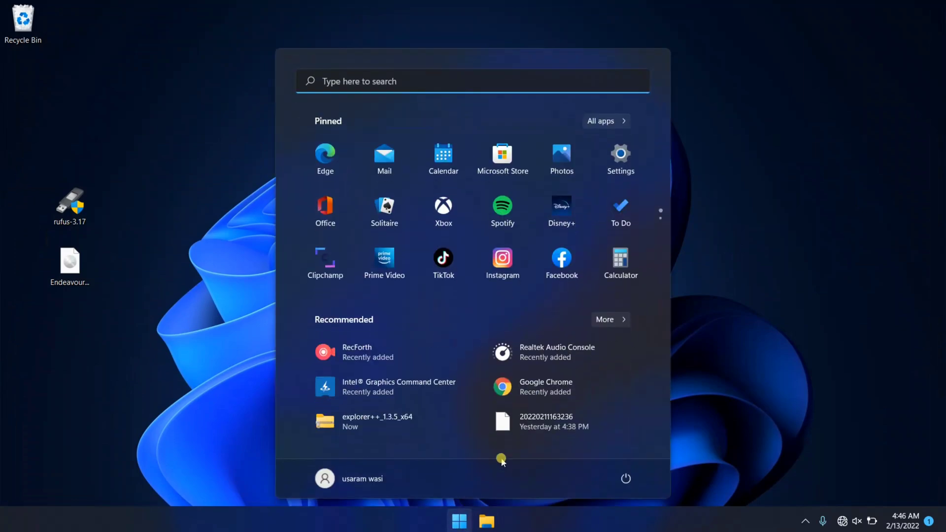
pyautogui.click(626, 479)
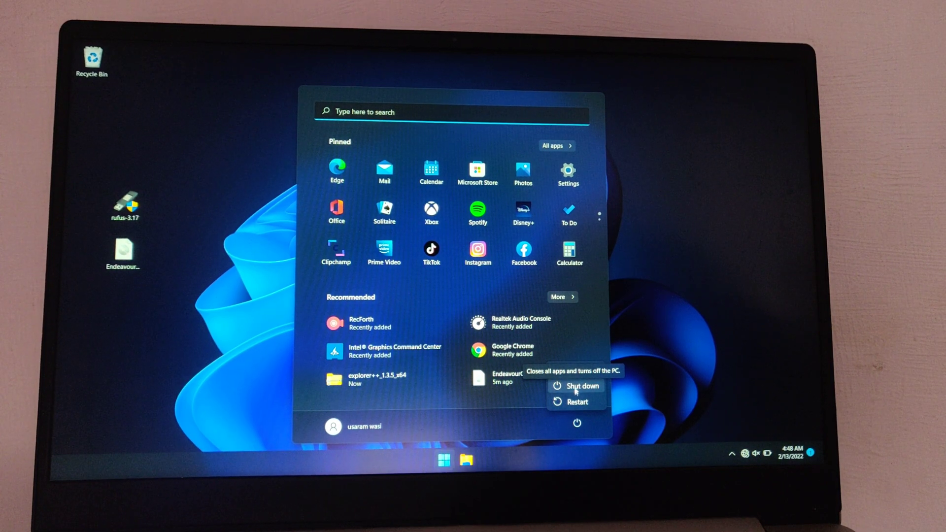
pyautogui.click(576, 388)
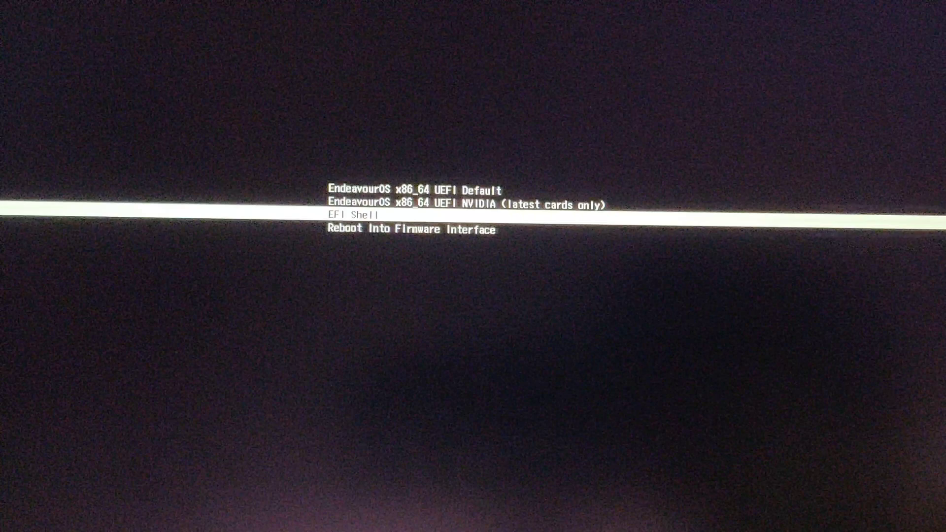
# Boot the EndeavourOS x86_64 UEFI Default entry from the USB boot menu
pyautogui.press('Up')
pyautogui.press('Up')
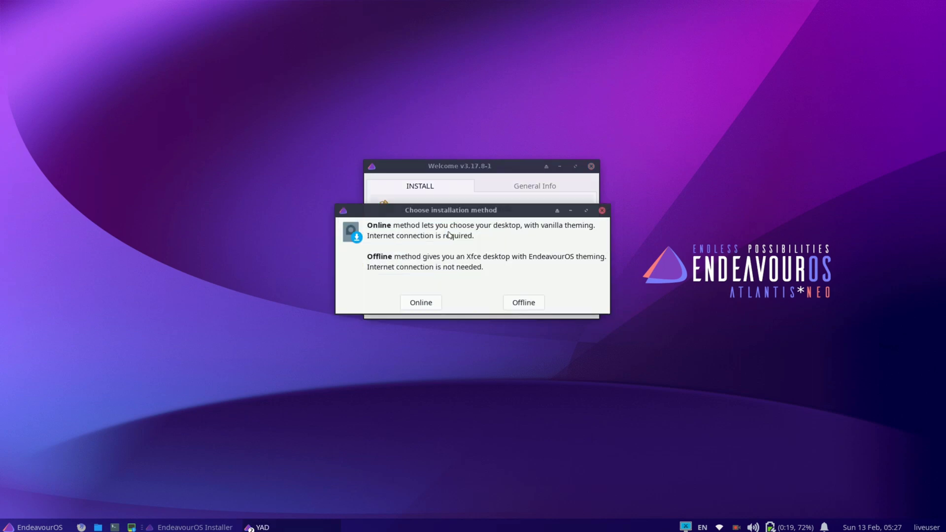
# Start the offline installer and accept the default welcome, location and keyboard settings
pyautogui.click(519, 306)
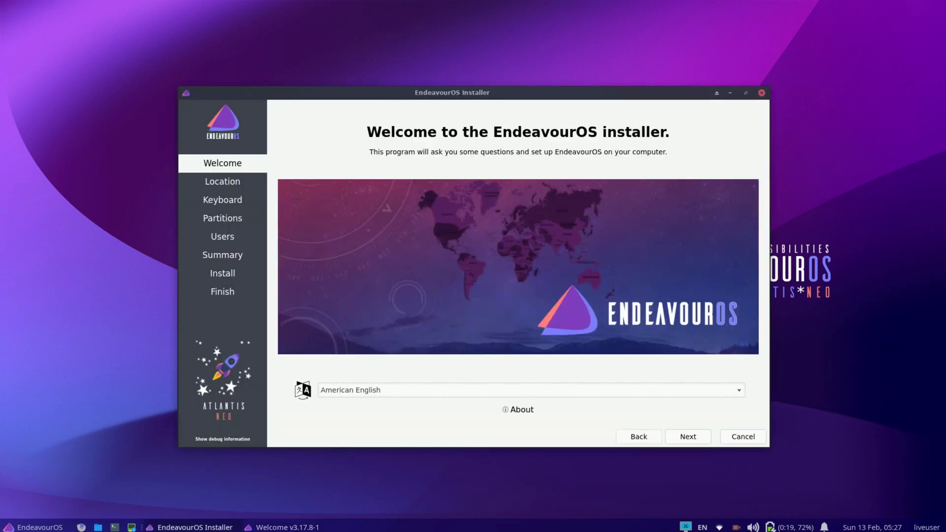
pyautogui.moveTo(504, 94); pyautogui.dragTo(493, 79)
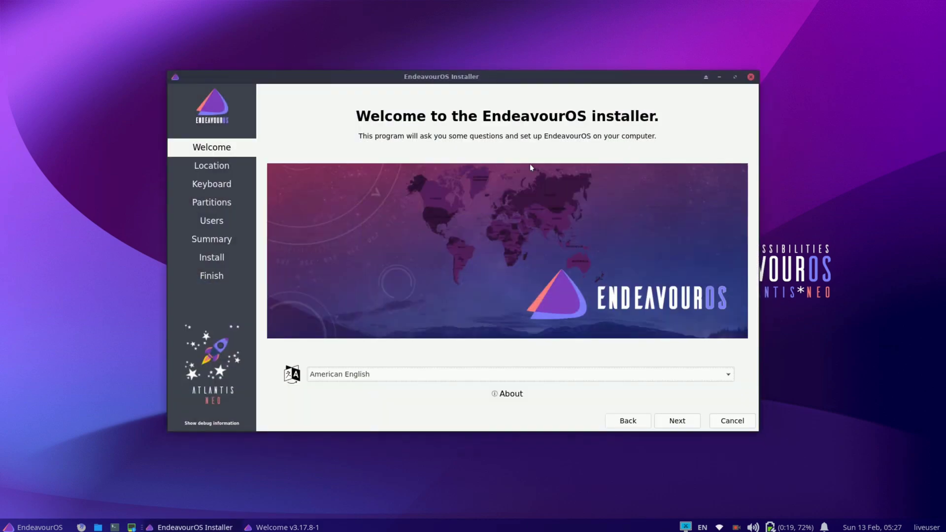
pyautogui.click(677, 421)
pyautogui.click(685, 422)
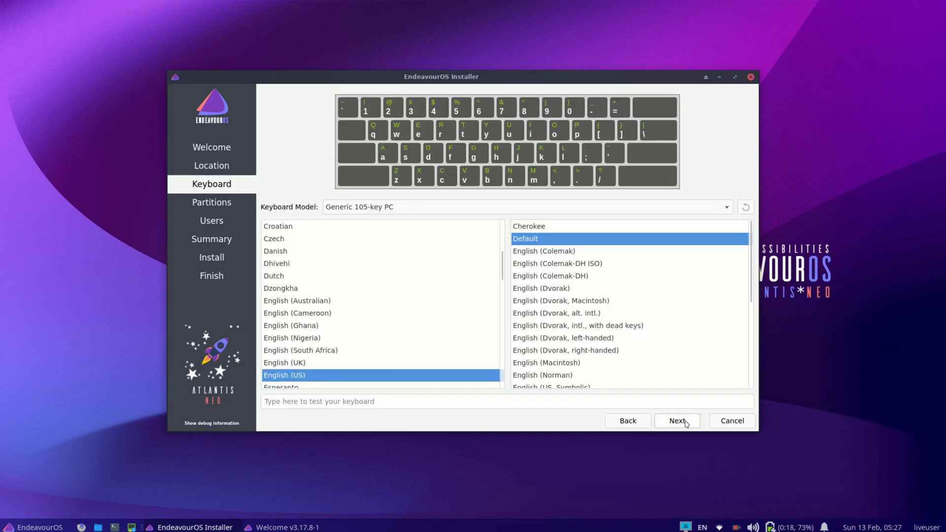
pyautogui.click(685, 422)
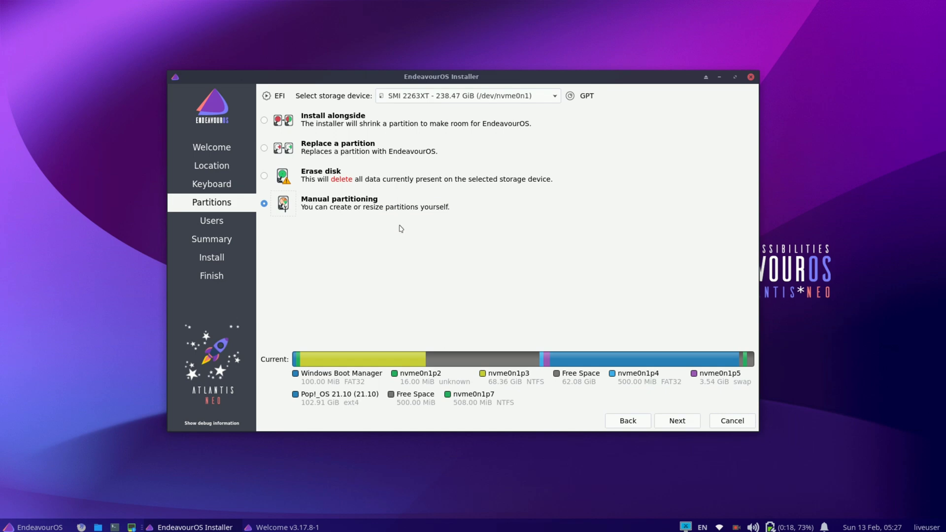
# Choose manual partitioning on the SMI 2263XT drive and select its 62.08 GiB free space
pyautogui.click(681, 422)
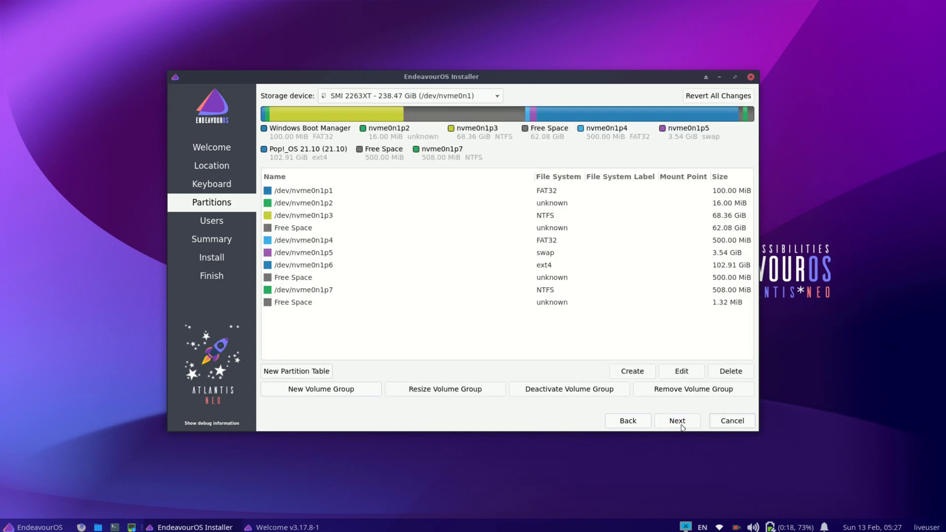
pyautogui.click(463, 97)
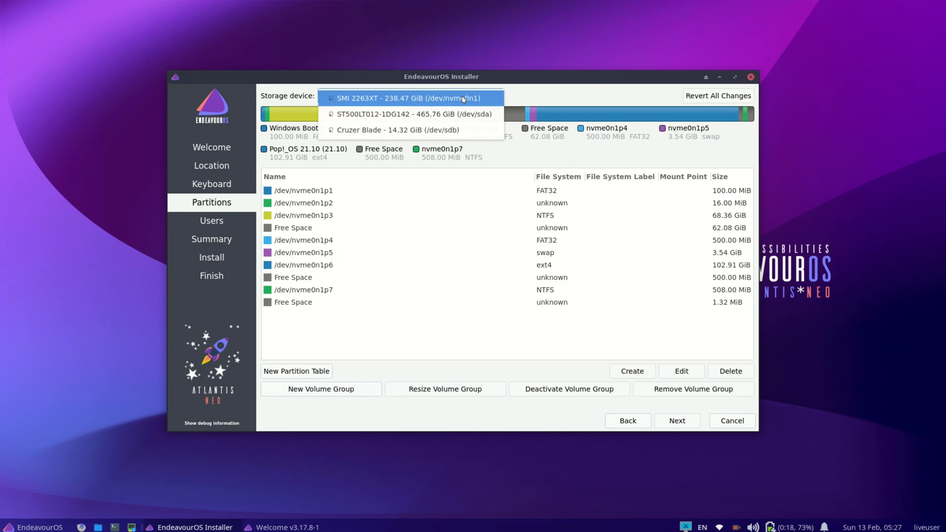
pyautogui.click(396, 99)
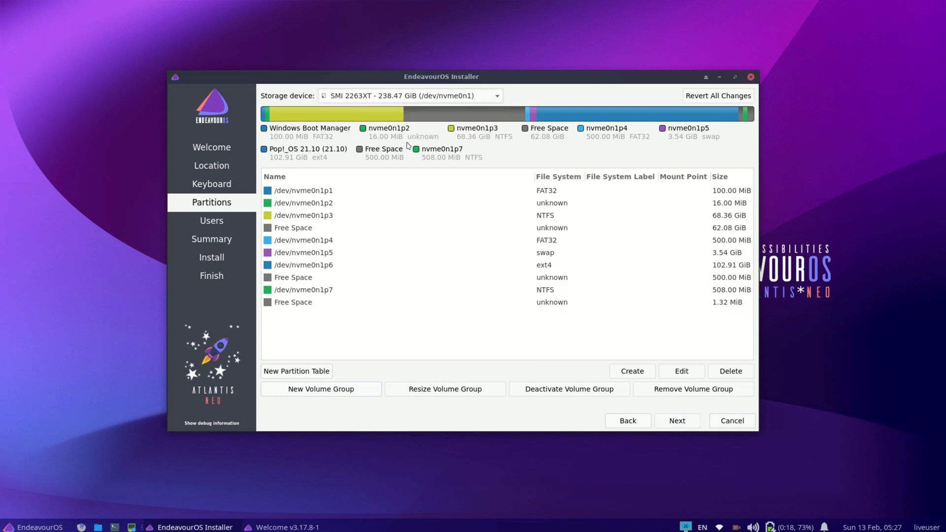
pyautogui.click(359, 228)
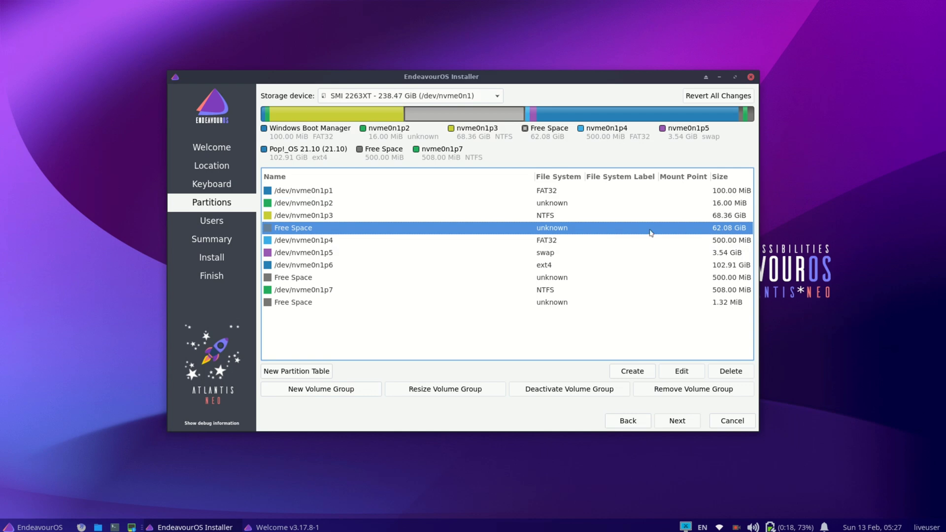
pyautogui.click(560, 217)
pyautogui.click(422, 232)
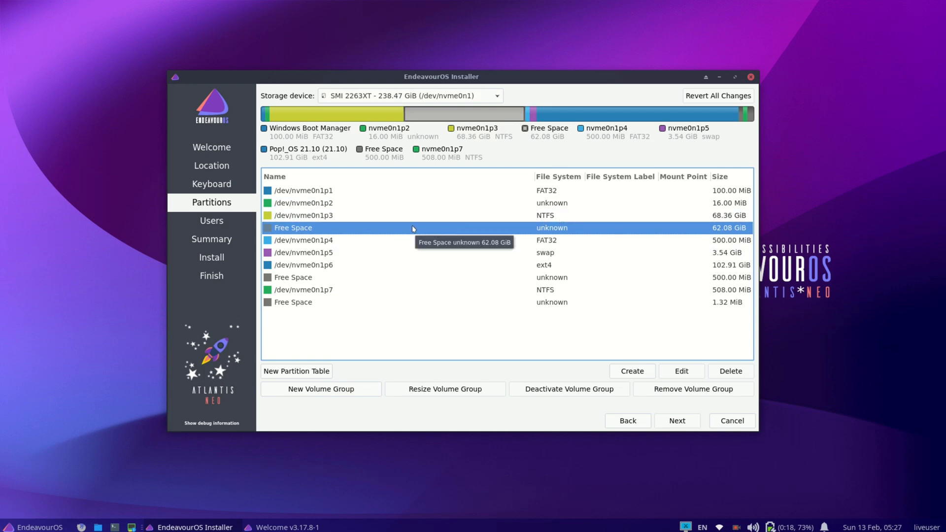
# Start a new 60000 MiB ext4 partition in the free space, mounted at /
pyautogui.click(624, 374)
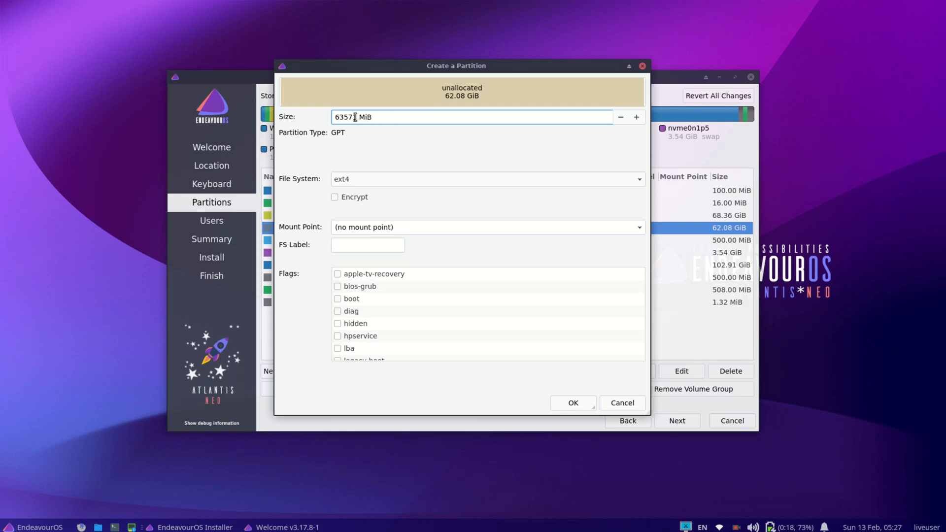
pyautogui.press('BackSpace')
pyautogui.press('BackSpace')
pyautogui.press('BackSpace')
pyautogui.press('BackSpace')
pyautogui.write('0000')
pyautogui.click(405, 180)
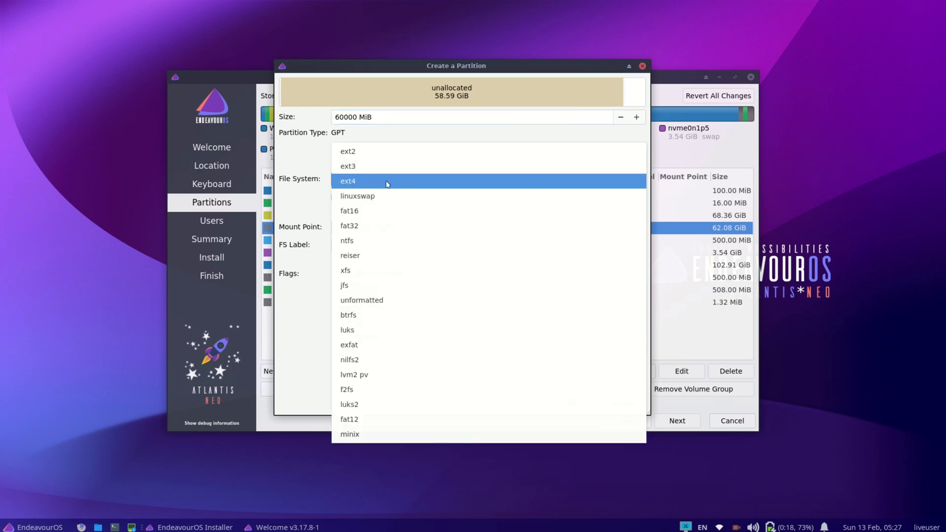
pyautogui.click(389, 182)
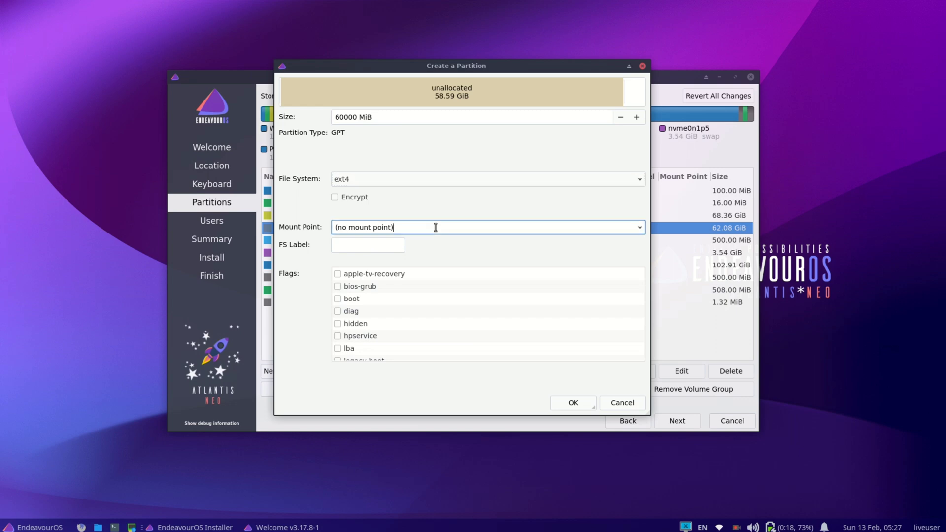
pyautogui.click(640, 230)
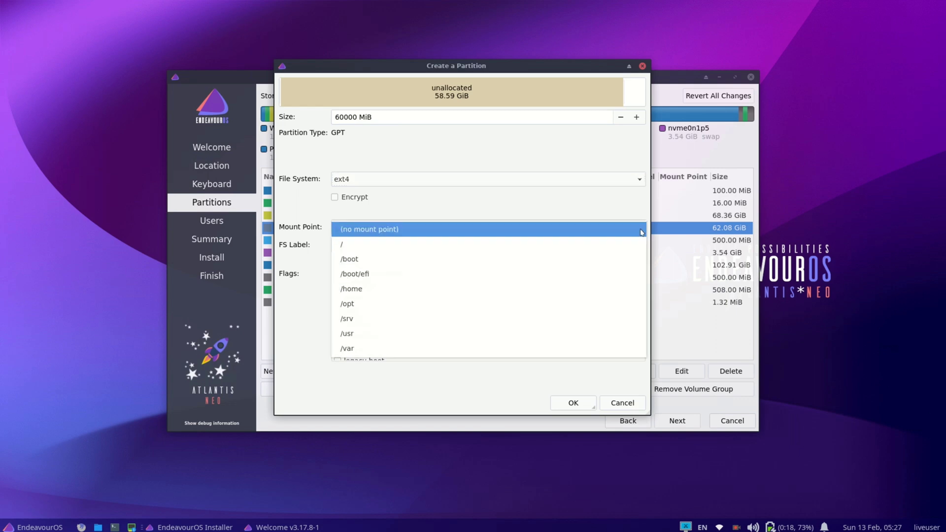
pyautogui.click(538, 248)
# Give it the root flag and the label Root, confirm, and select the remaining 3.49 GiB
pyautogui.scroll(-1, 428, 308)
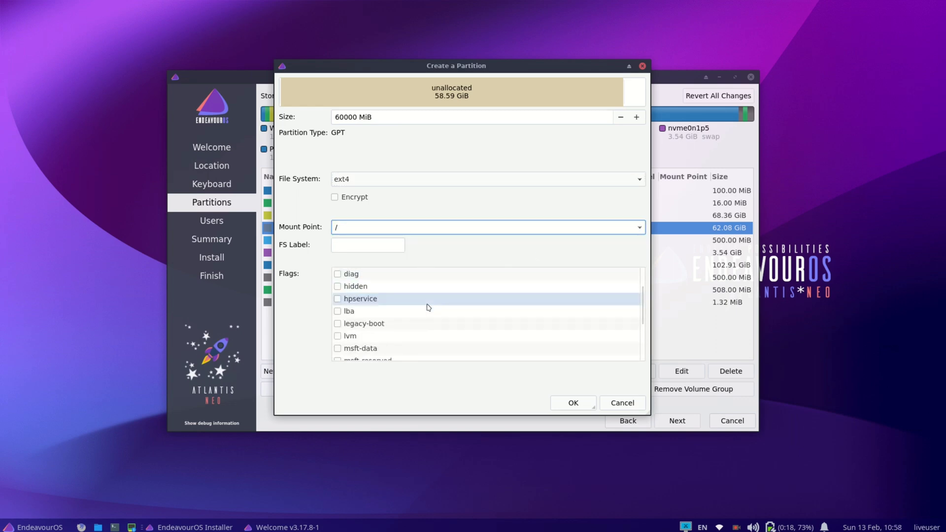
pyautogui.scroll(-2, 428, 308)
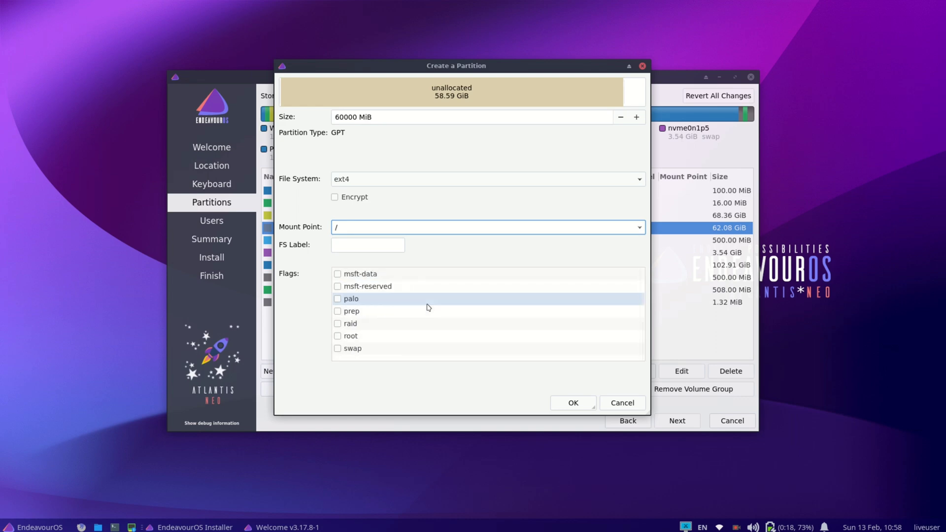
pyautogui.click(338, 336)
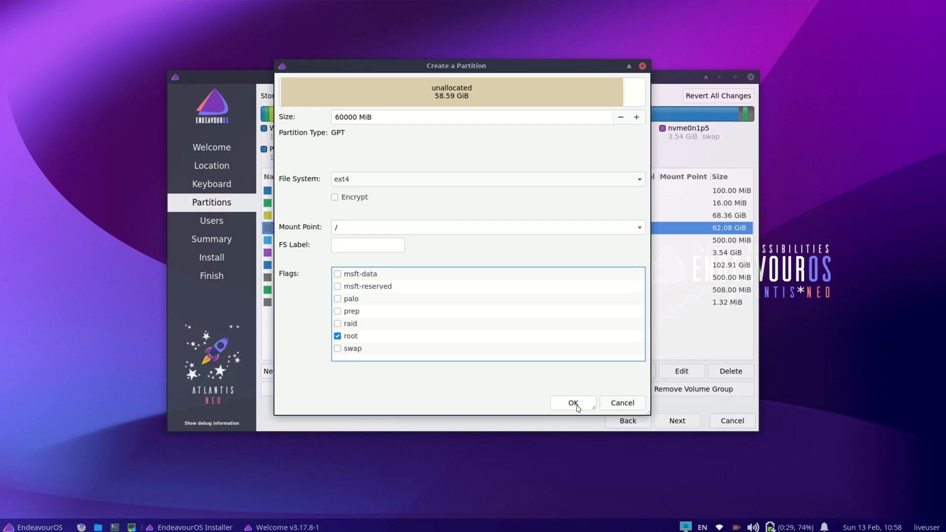
pyautogui.click(346, 244)
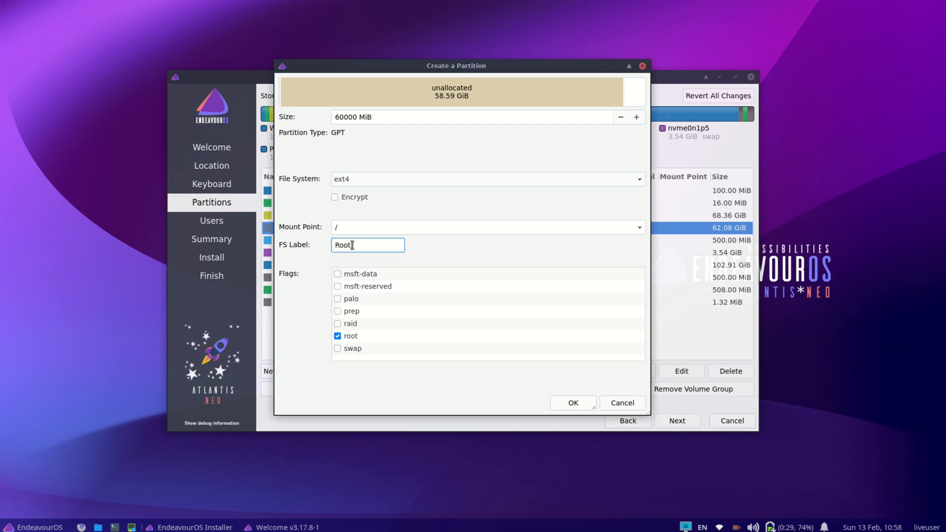
pyautogui.click(560, 402)
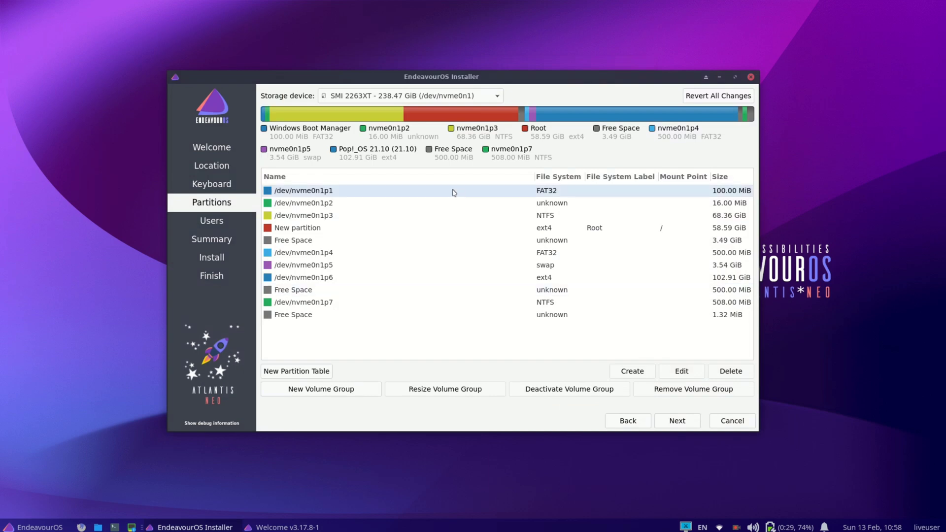
pyautogui.click(500, 230)
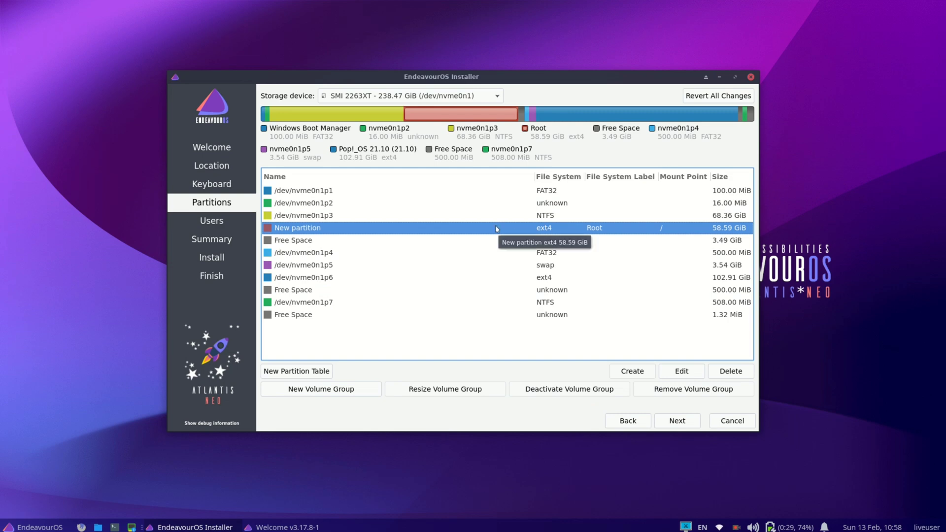
pyautogui.click(436, 245)
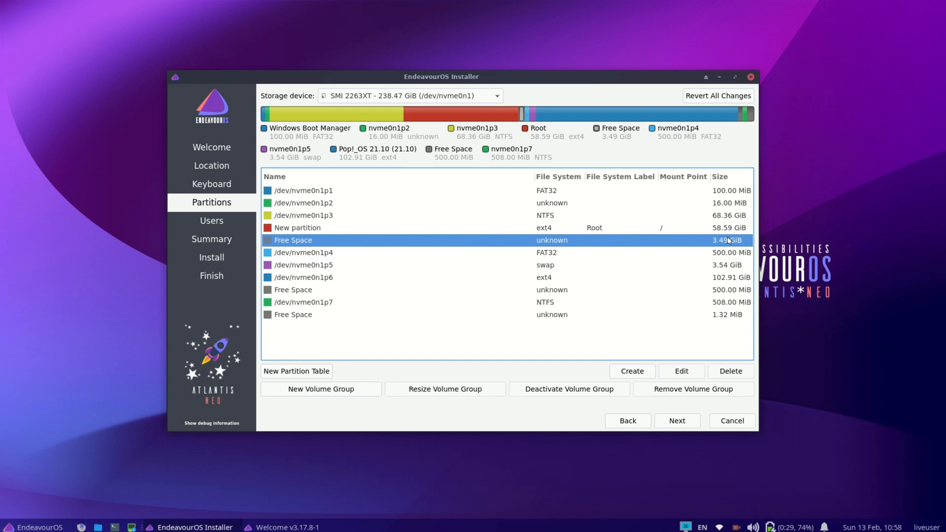
# Create a 3571 MiB linuxswap partition with the swap flag, labelled Swap Area
pyautogui.click(629, 371)
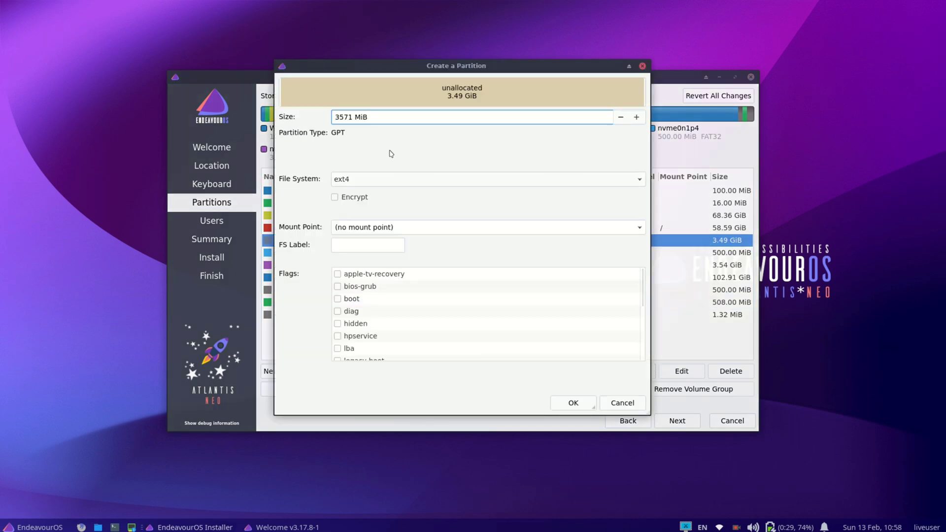
pyautogui.doubleClick(336, 119)
pyautogui.click(416, 182)
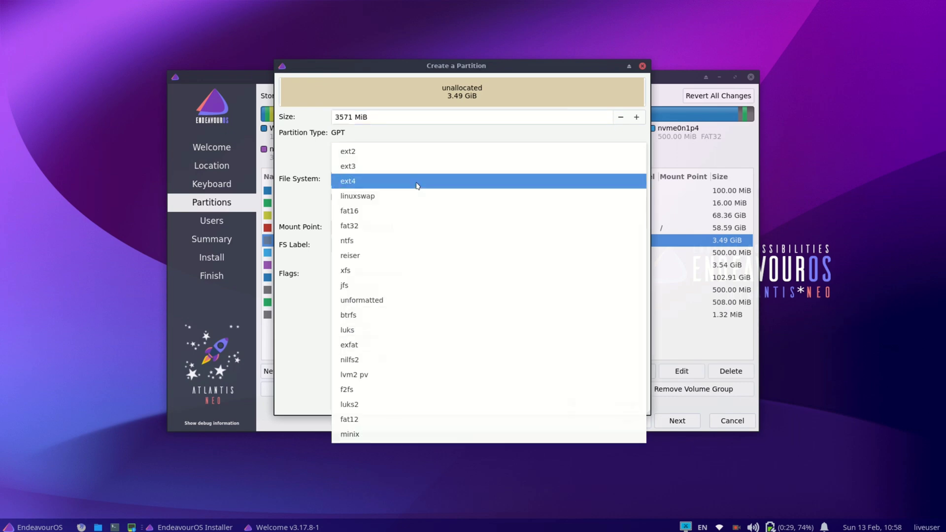
pyautogui.click(397, 196)
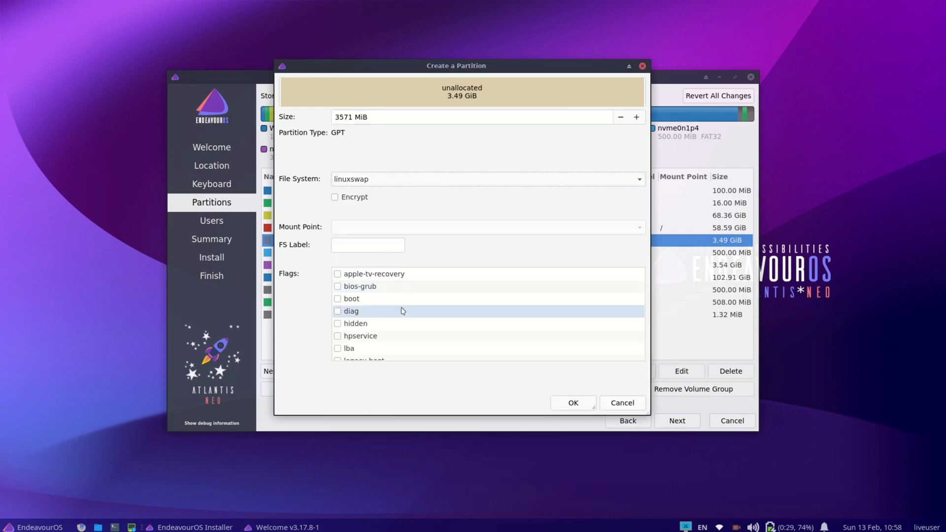
pyautogui.scroll(-3, 403, 311)
pyautogui.click(338, 349)
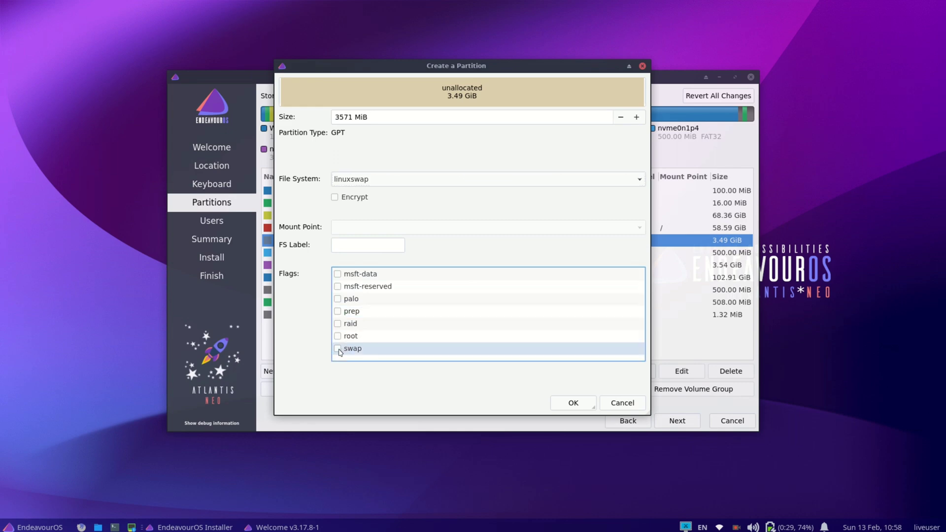
pyautogui.click(338, 348)
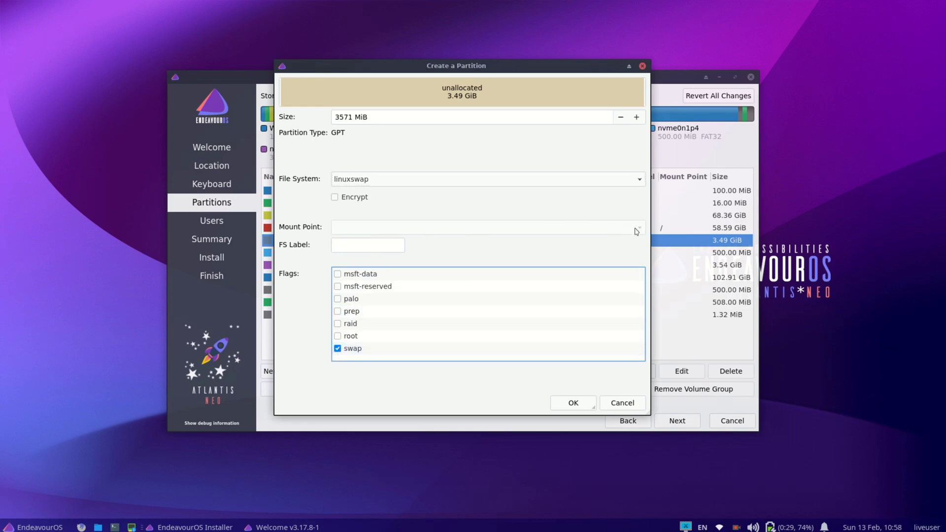
pyautogui.click(371, 246)
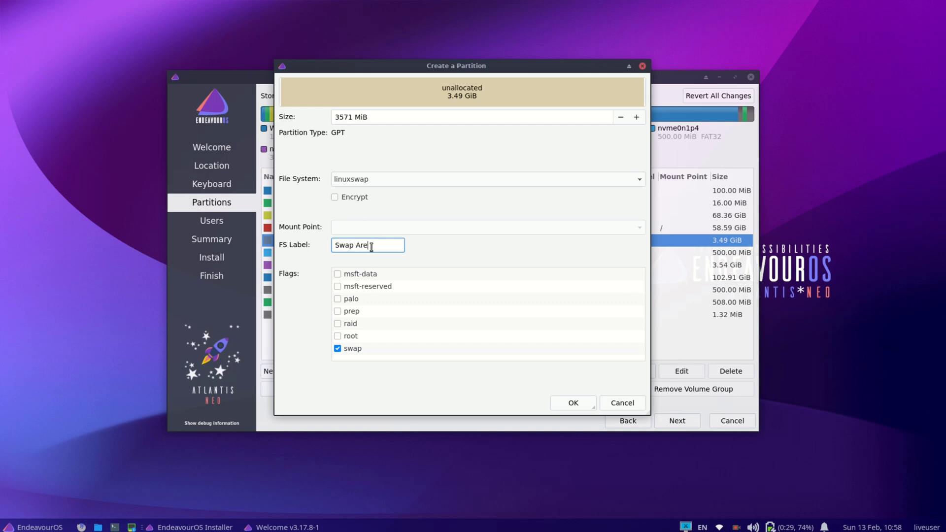
pyautogui.click(583, 407)
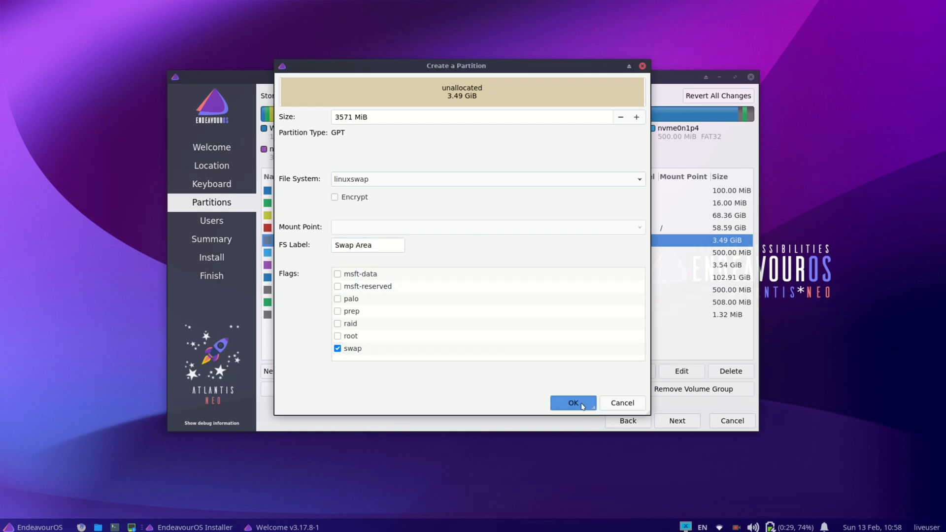
pyautogui.click(612, 229)
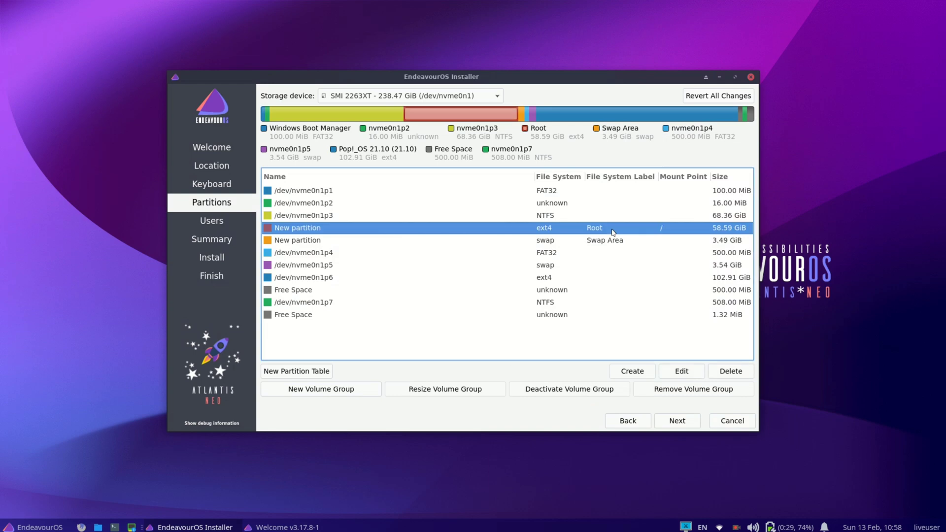
# Edit the 500 MiB FAT32 partition nvme0n1p4 to mount at /boot/efi without formatting
pyautogui.click(587, 241)
pyautogui.click(563, 229)
pyautogui.click(564, 253)
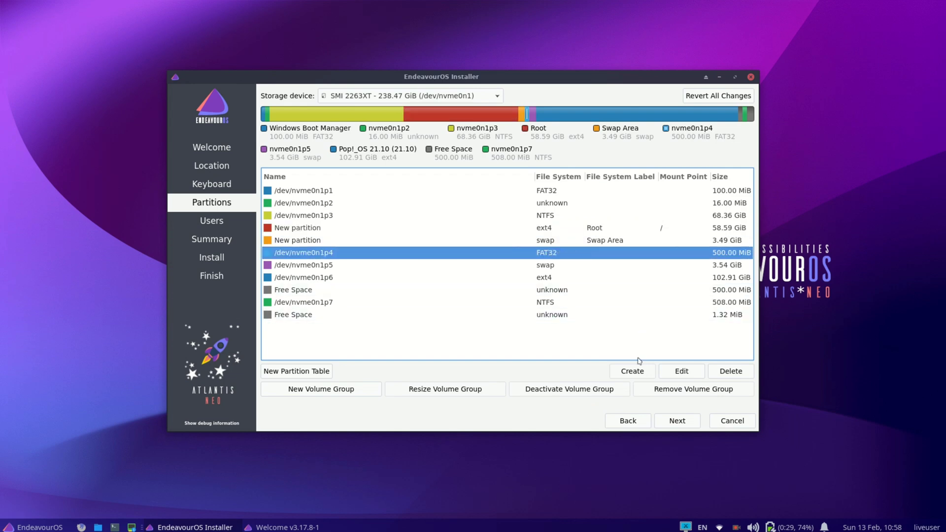
pyautogui.click(679, 372)
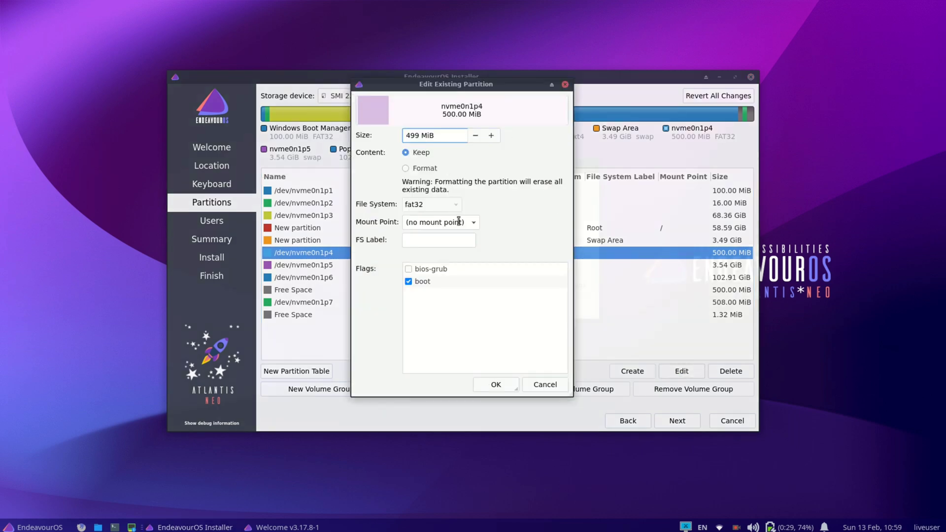
pyautogui.click(476, 226)
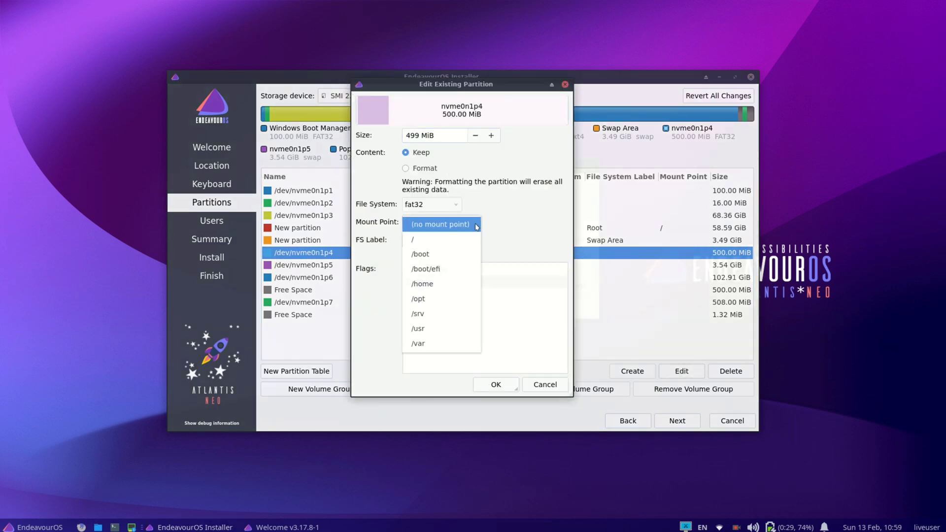
pyautogui.click(444, 269)
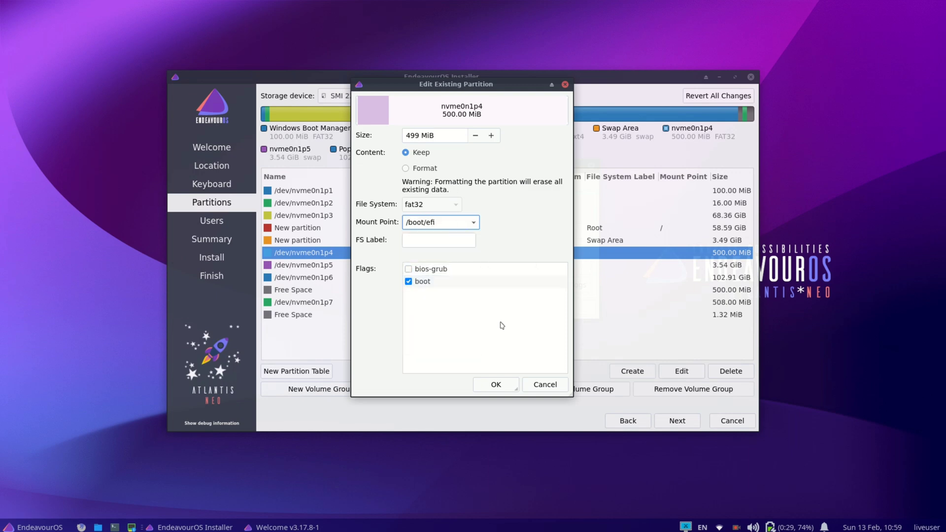
pyautogui.click(496, 385)
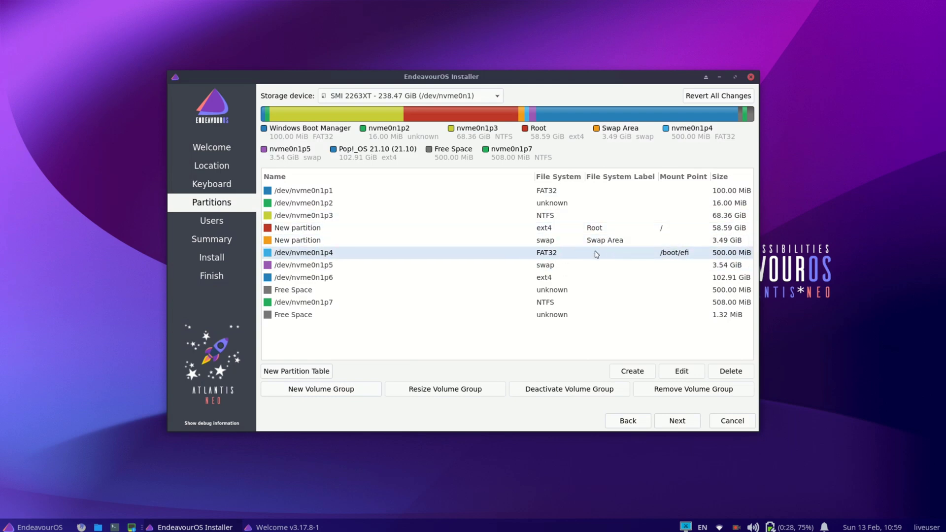
pyautogui.click(597, 254)
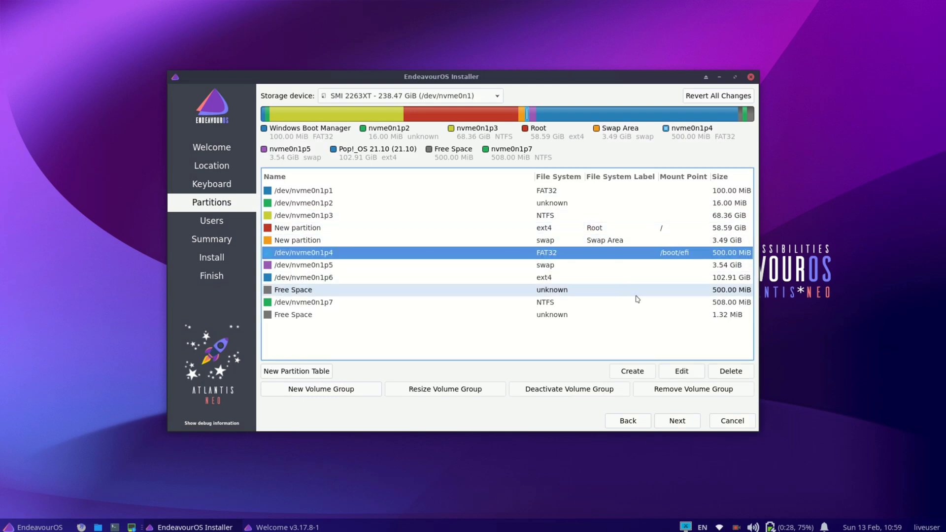
# Enter the user's name, set and repeat the account password, and enable automatic login
pyautogui.click(683, 423)
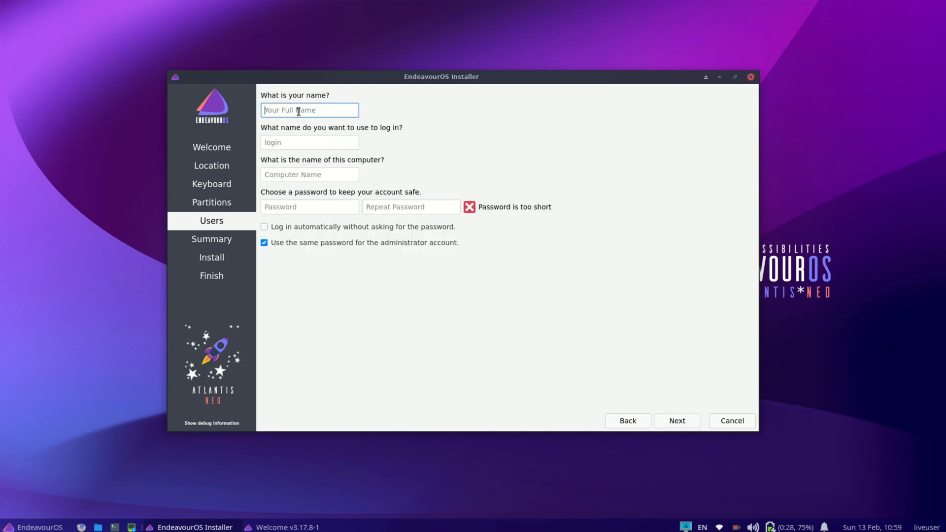
pyautogui.write('Jarves')
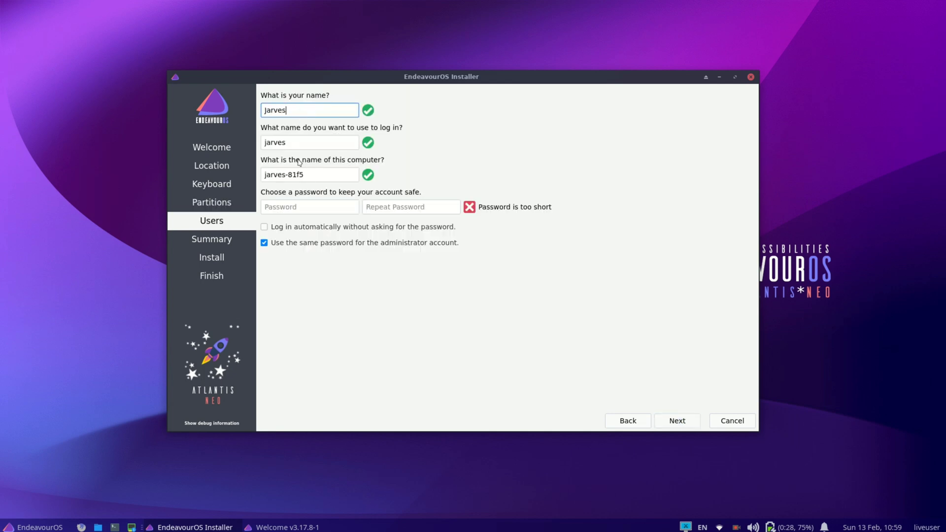
pyautogui.click(305, 208)
pyautogui.write('•')
pyautogui.press('Tab')
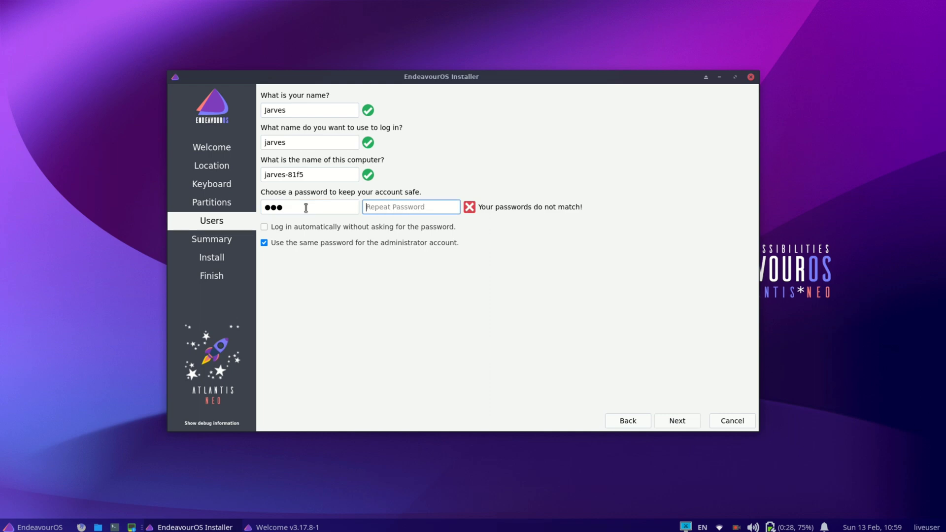
pyautogui.write('•••')
pyautogui.click(284, 227)
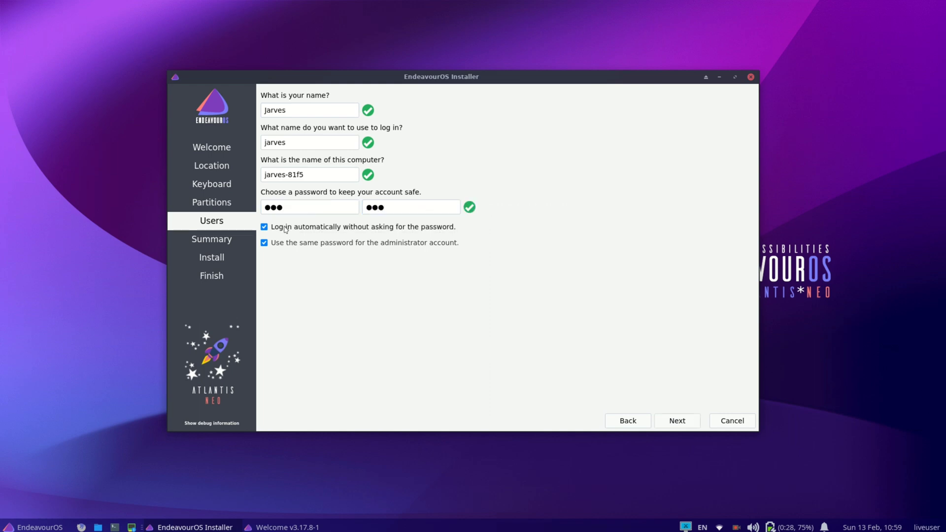
# Review the summary and install EndeavourOS, confirming Install now
pyautogui.click(681, 424)
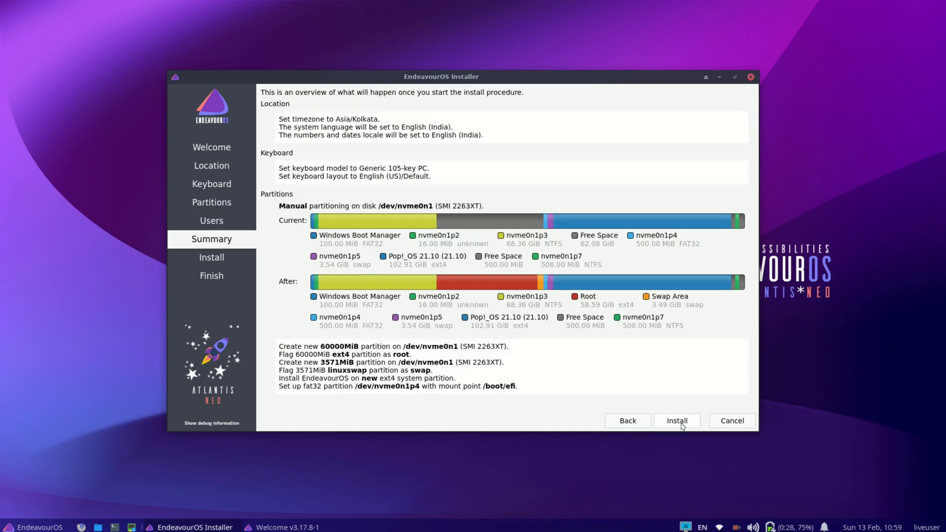
pyautogui.click(682, 422)
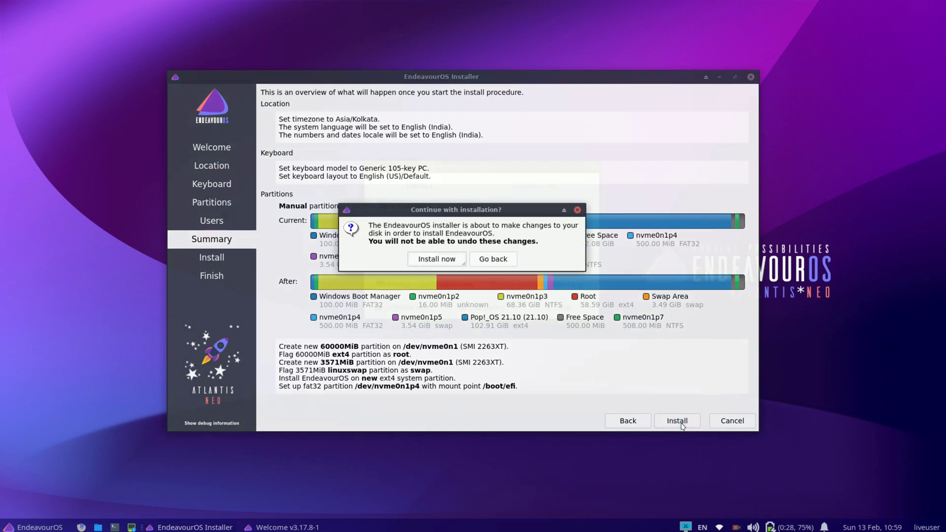
pyautogui.click(439, 264)
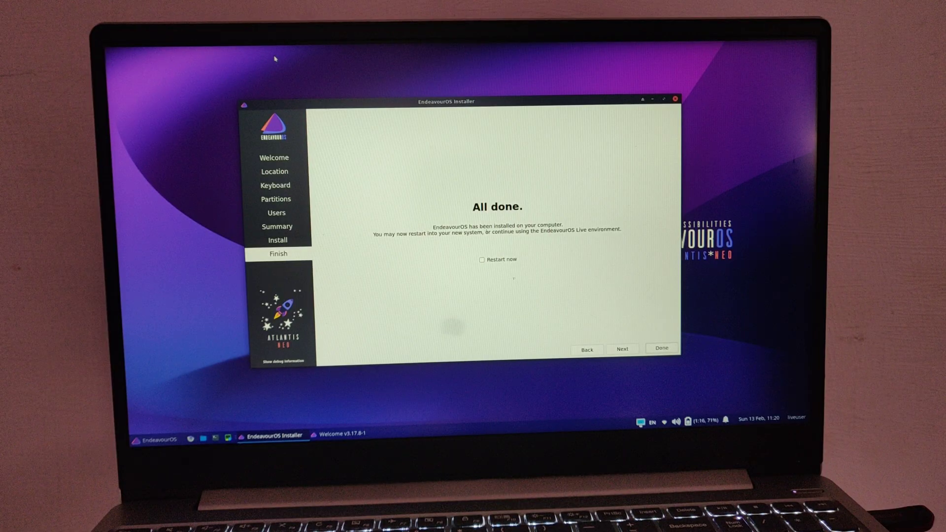
# Tick 'Restart now' on the Finish page and close the installer to reboot the laptop
pyautogui.click(505, 261)
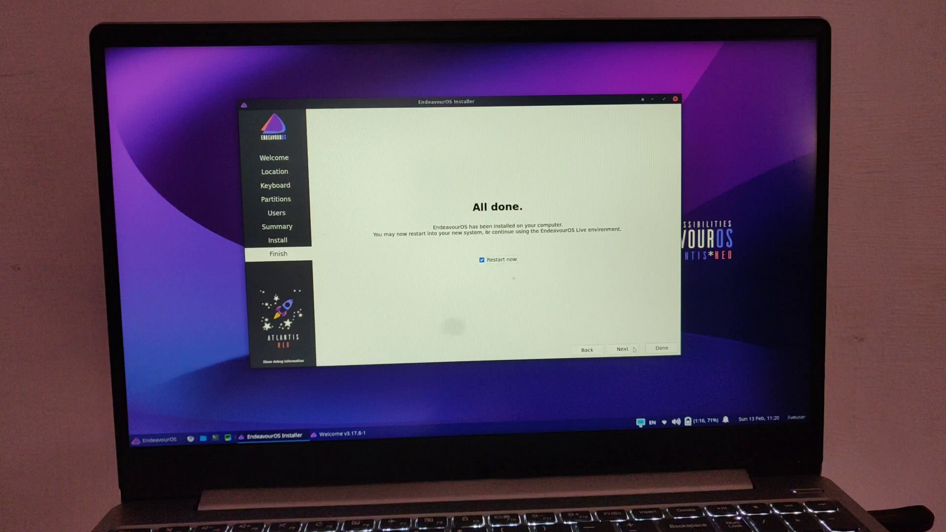
pyautogui.click(661, 348)
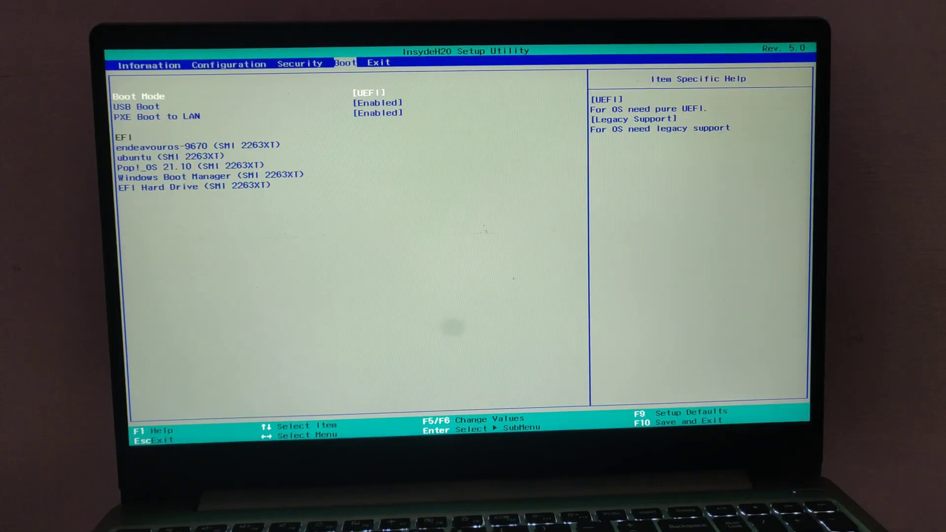
# Keep endeavouros-9670 at the top of the EFI boot order, then save and exit with F10
pyautogui.press('Down')
pyautogui.press('Down')
pyautogui.press('Down')
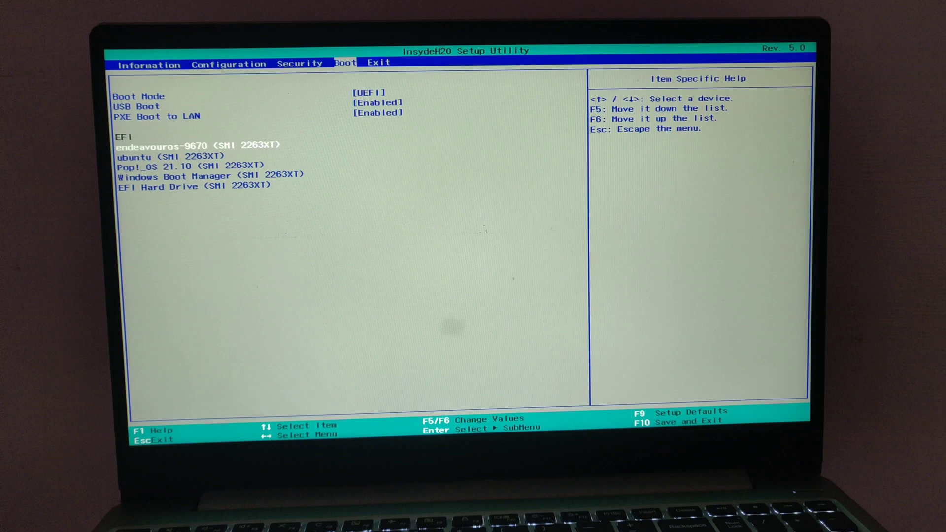
pyautogui.press('Down')
pyautogui.press('Up')
pyautogui.press('Down')
pyautogui.press('Up')
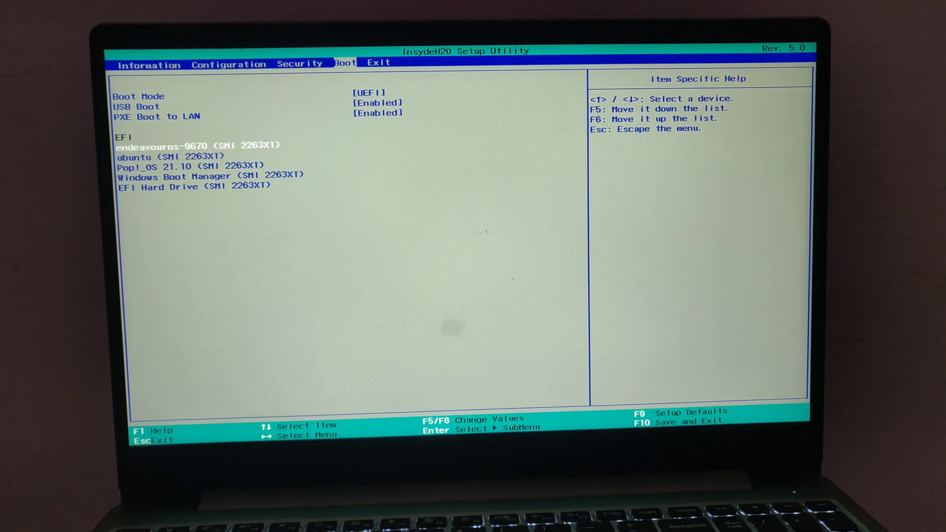
pyautogui.press('F10')
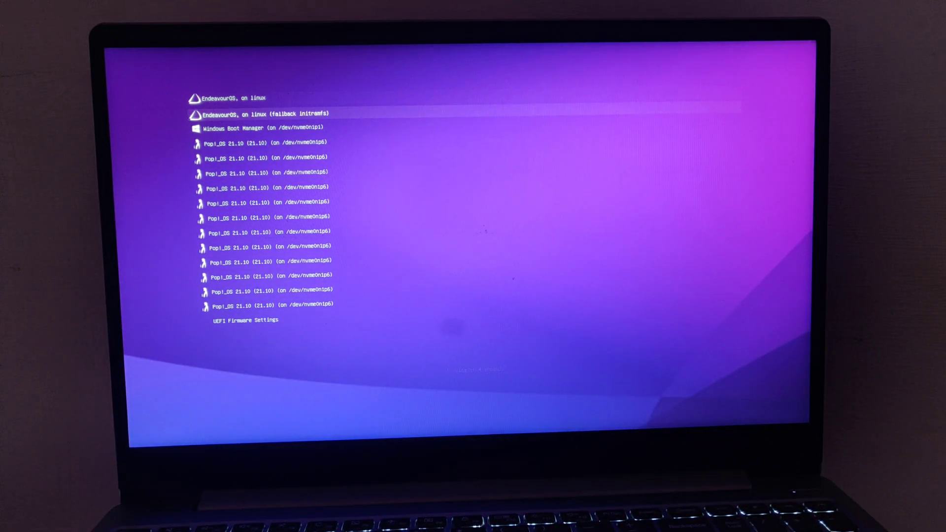
# Select the main 'EndeavourOS, on linux' entry rather than the fallback to boot it
pyautogui.press('Up')
pyautogui.press('Up')
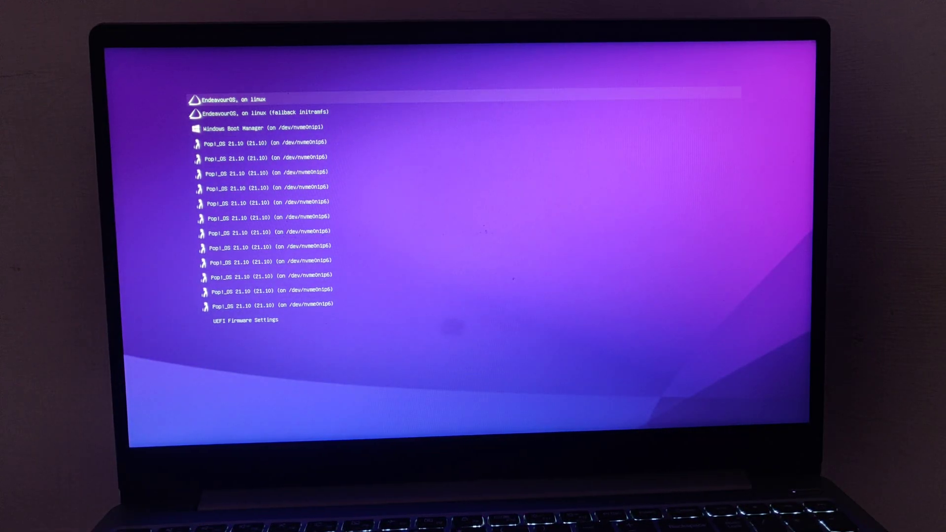
pyautogui.press('Down')
pyautogui.press('Down')
pyautogui.press('Up')
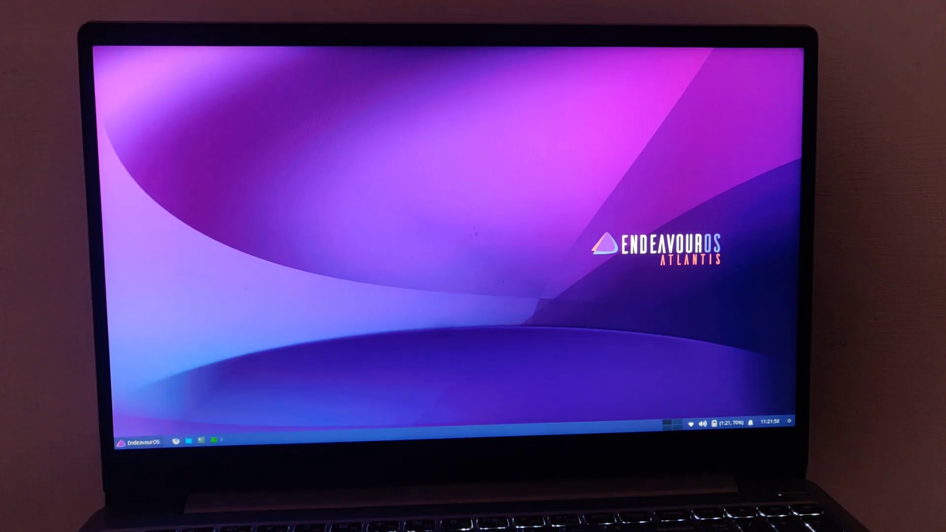
# Launch the Welcome app from the application menu, then close it
pyautogui.click(138, 442)
pyautogui.click(216, 396)
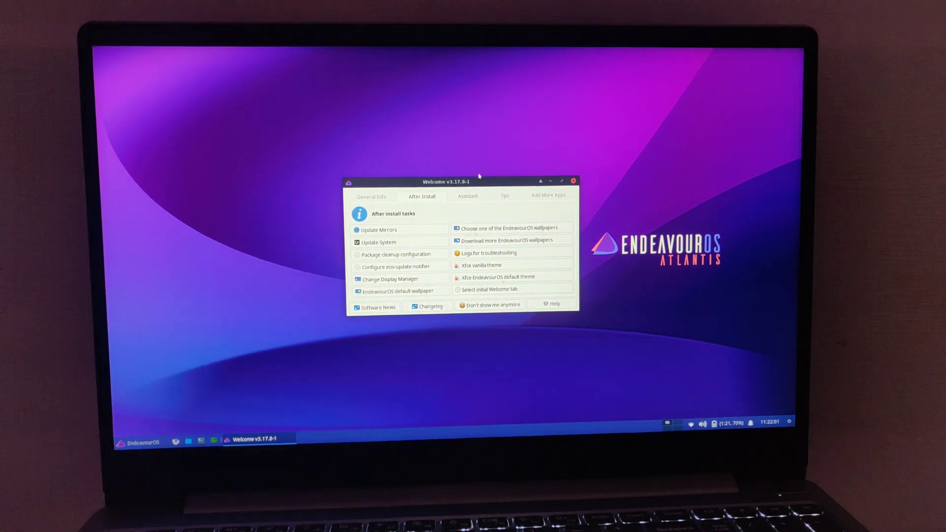
pyautogui.hotkey('alt', 'F4')
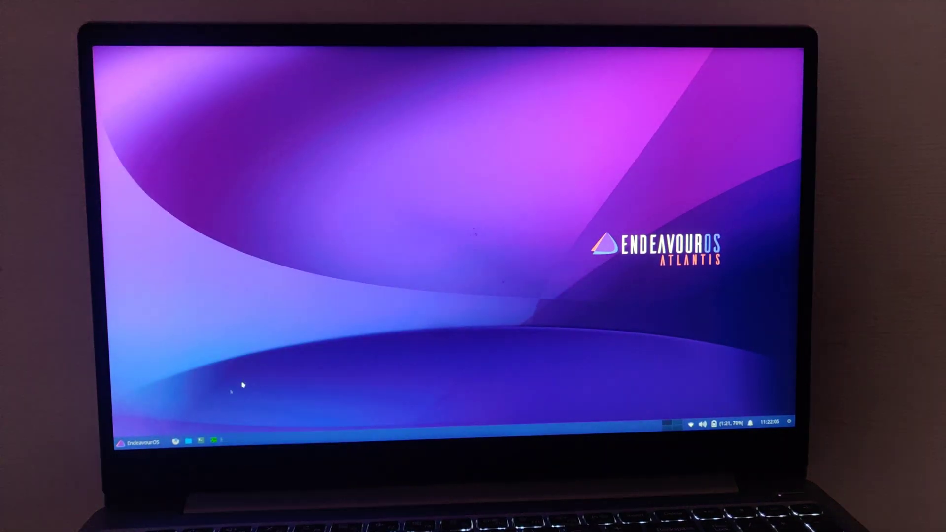
# Open the home folder in Thunar and a terminal running glances, then restart via Log Out
pyautogui.click(138, 443)
pyautogui.click(188, 441)
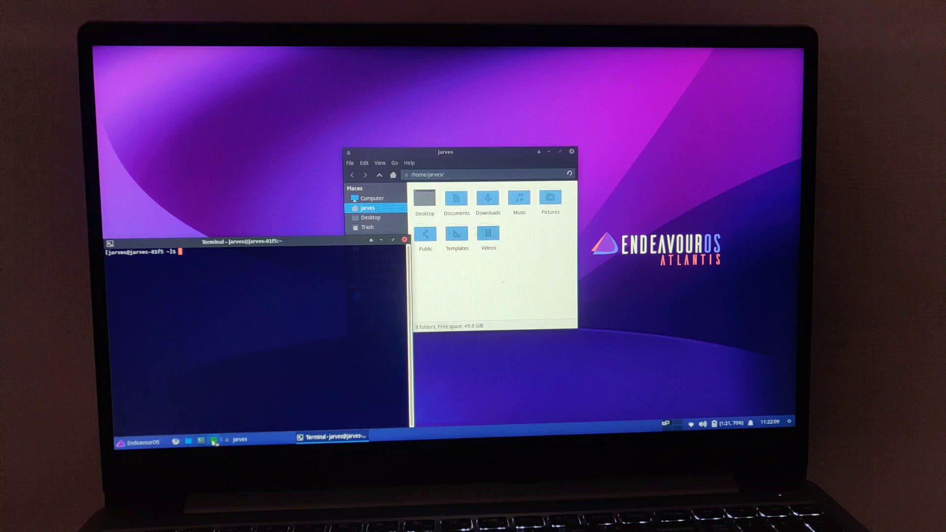
pyautogui.click(214, 440)
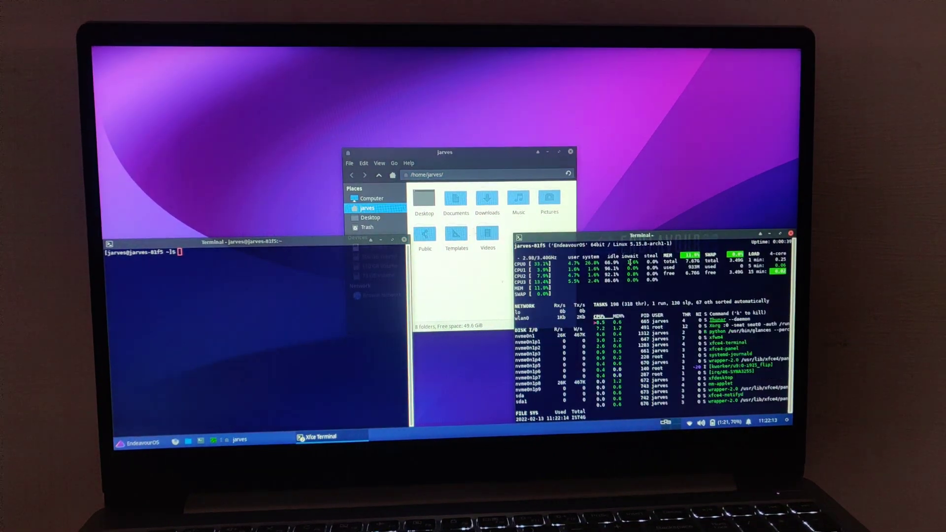
pyautogui.press('super')
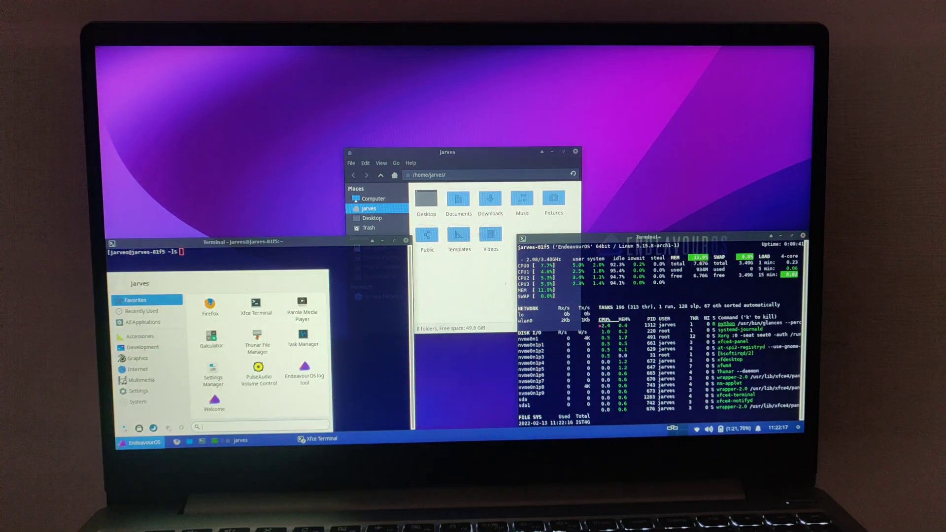
pyautogui.click(181, 428)
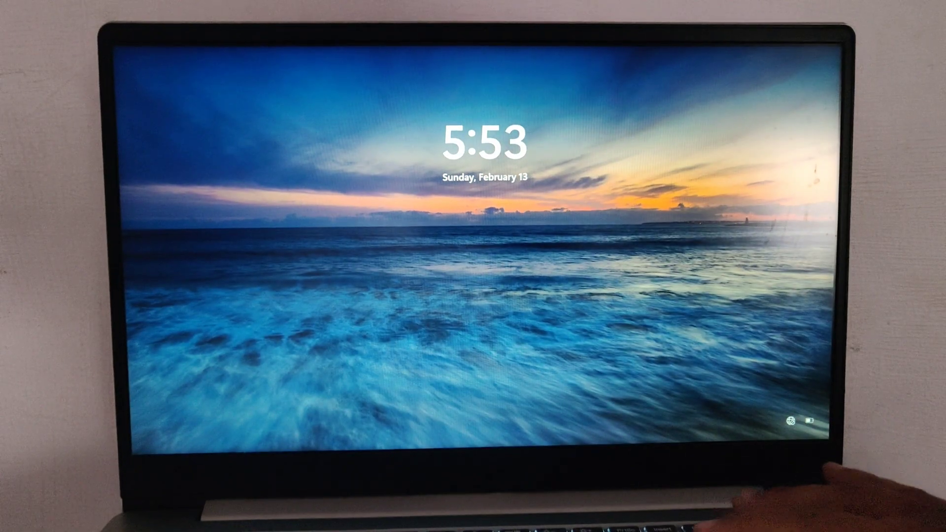
# Unlock Windows with the PIN, then open and close the Start menu twice
pyautogui.press('space')
pyautogui.write('****')
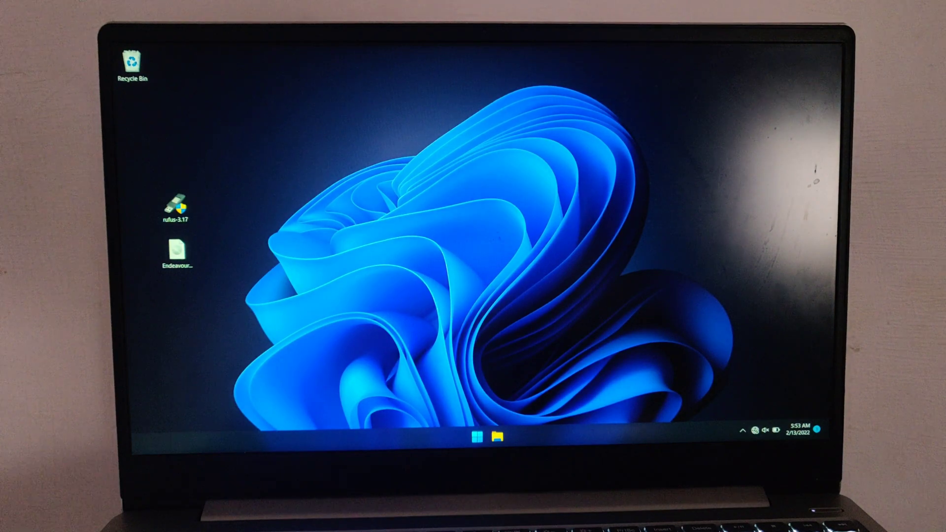
pyautogui.press('super')
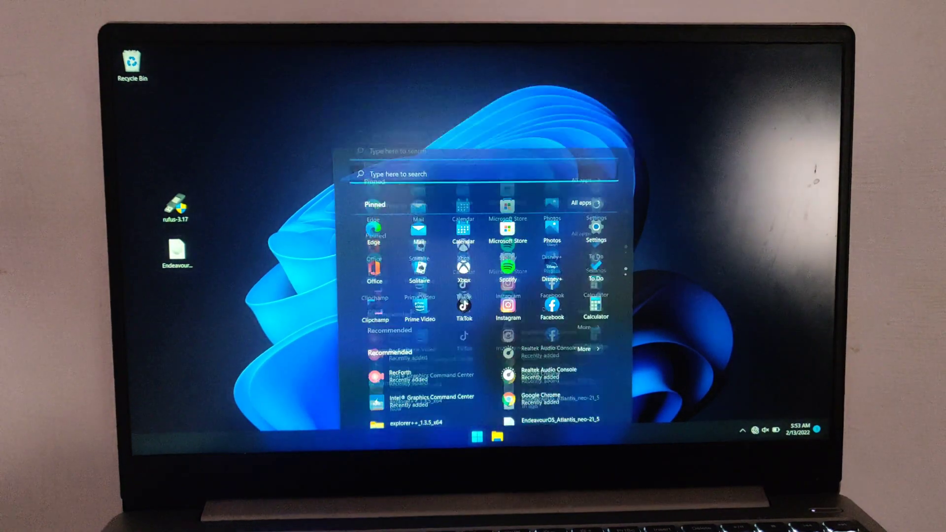
pyautogui.press('super')
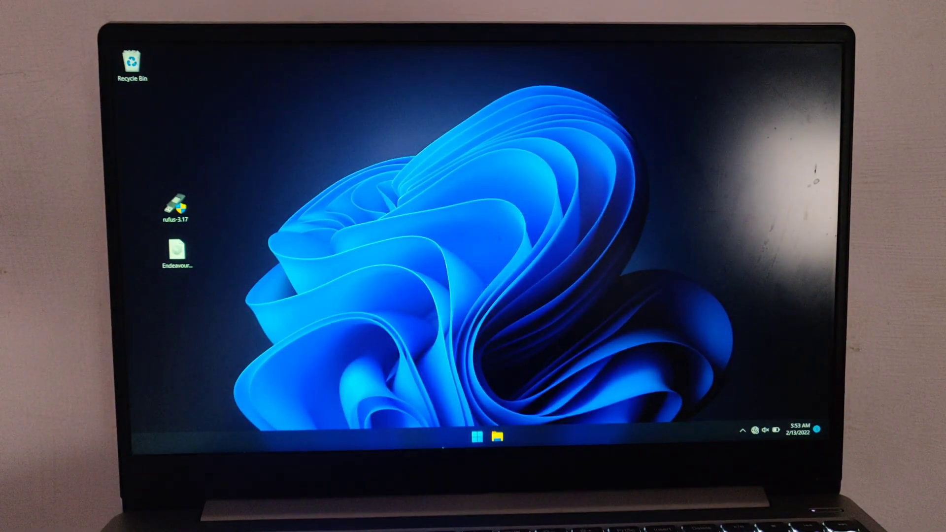
pyautogui.click(472, 444)
pyautogui.click(472, 443)
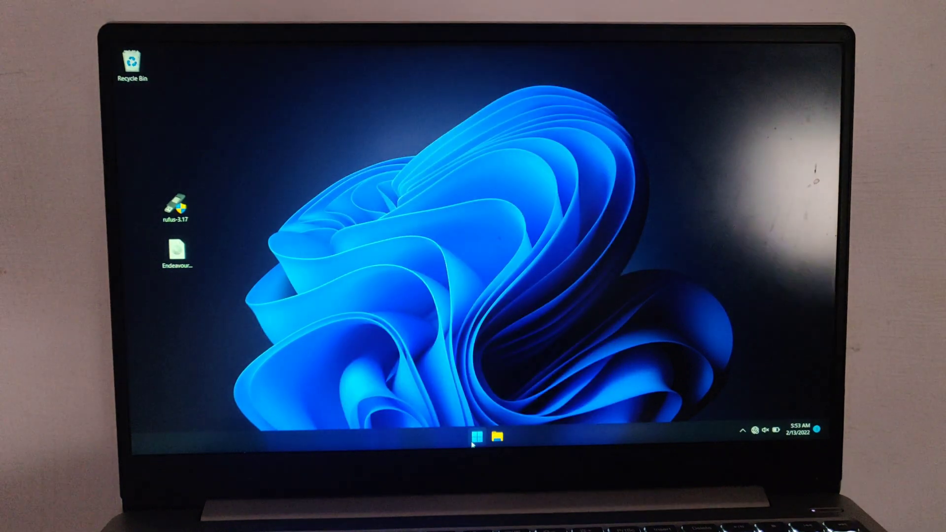